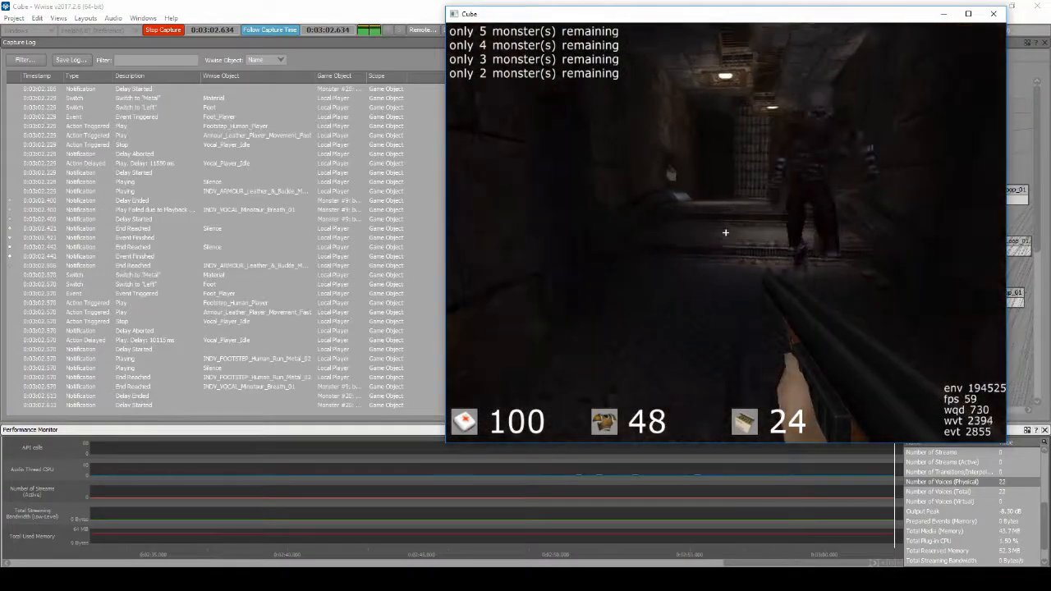
Play through the Cube level, shooting monsters and moving through the corridors while the profiler captures audio activity
click(725, 233)
key(w)
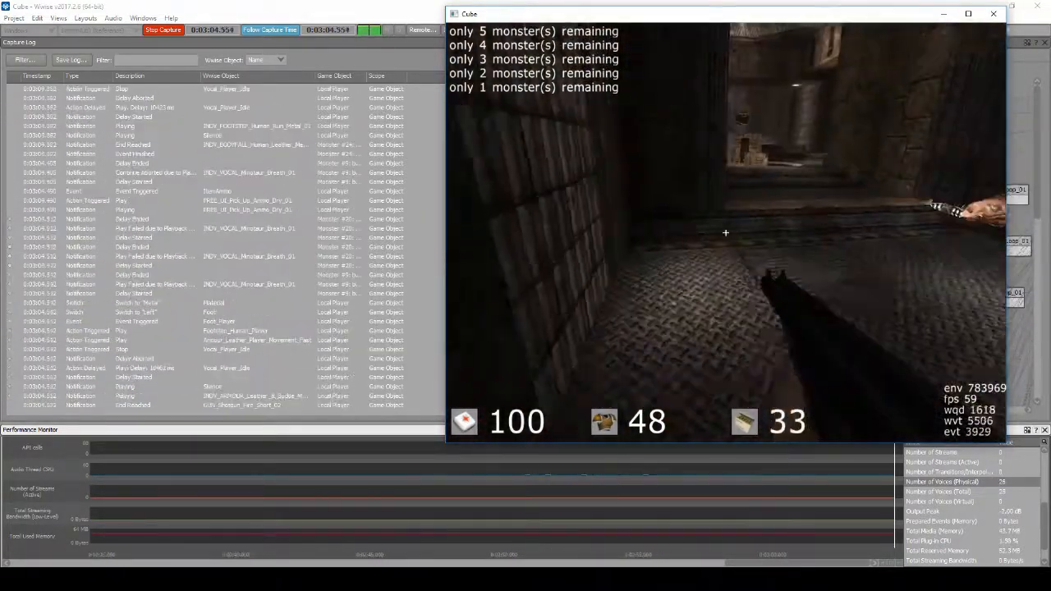
key(space)
key(w)
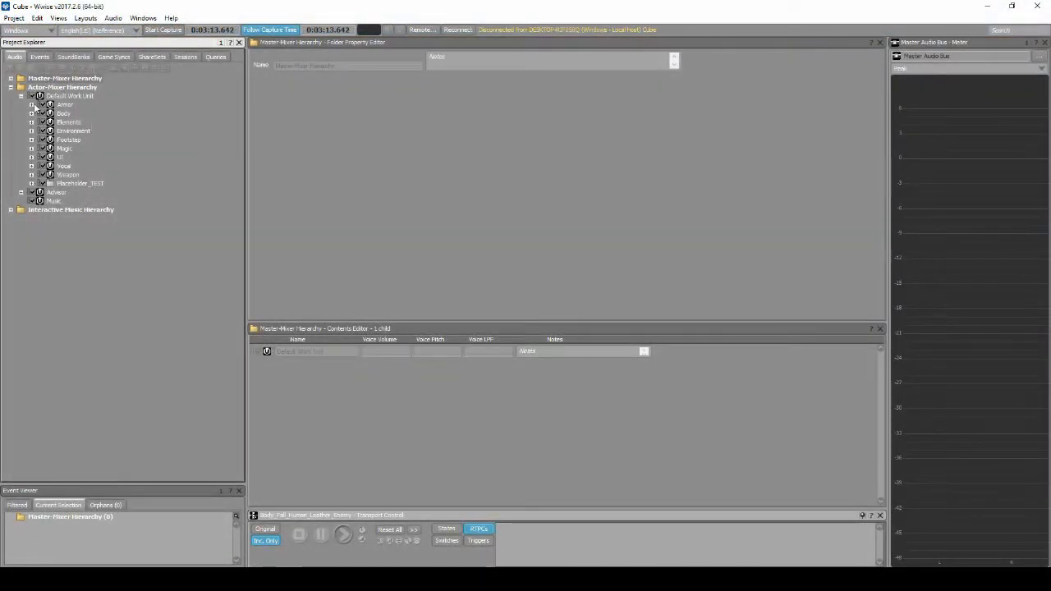
Set the playback priority of the Armour_Leather_Player actor-mixer to 20
click(32, 105)
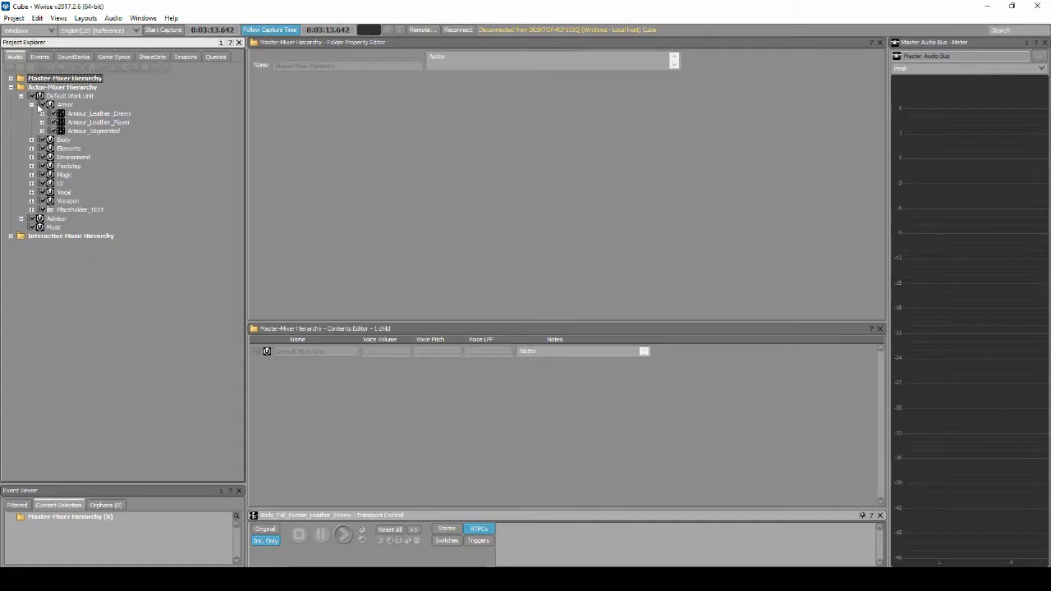
click(89, 123)
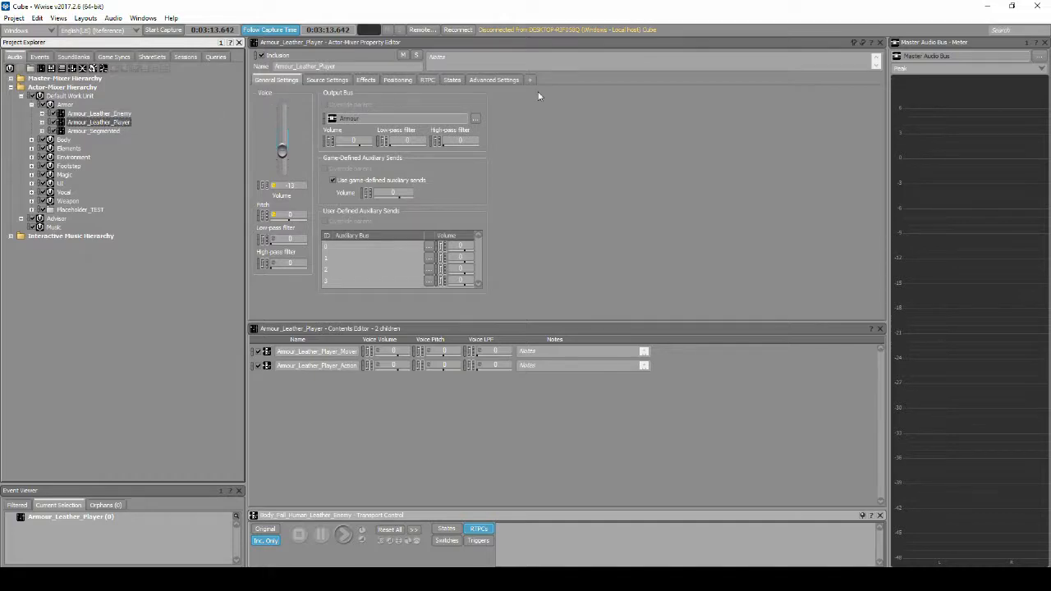
click(519, 80)
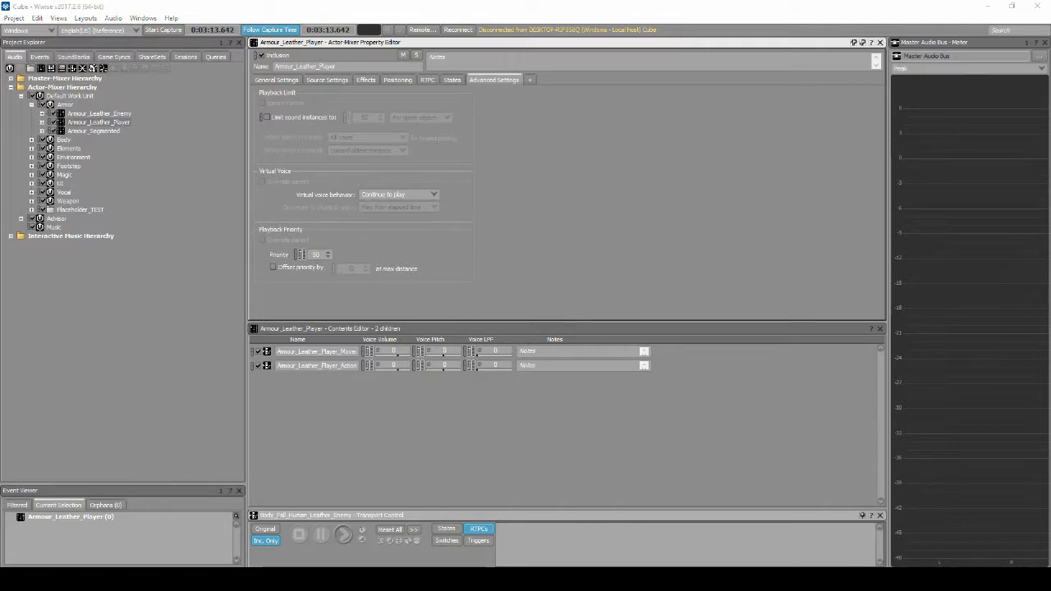
double_click(322, 255)
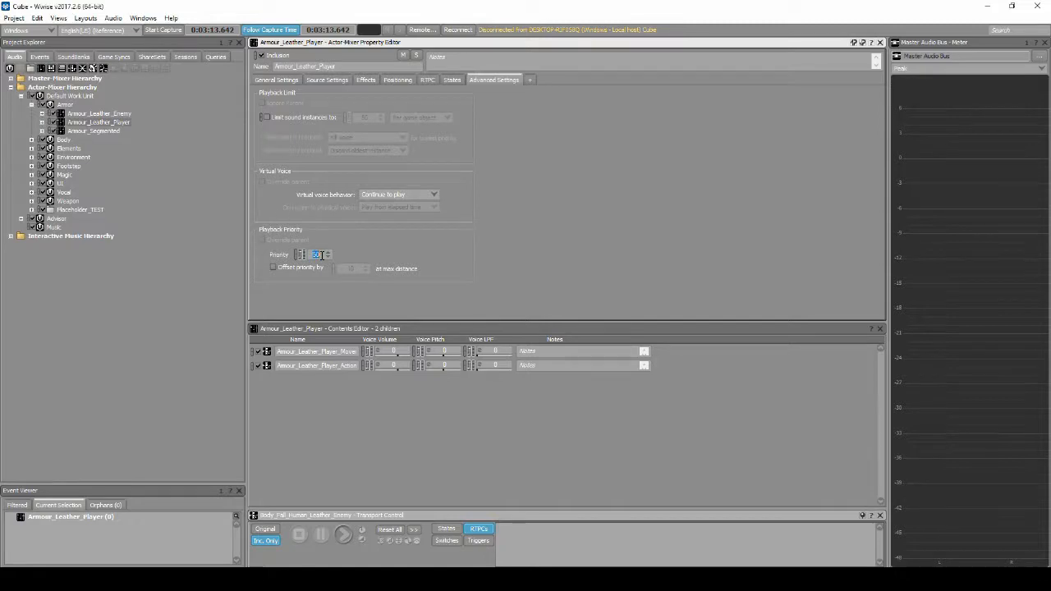
text(20)
key(Return)
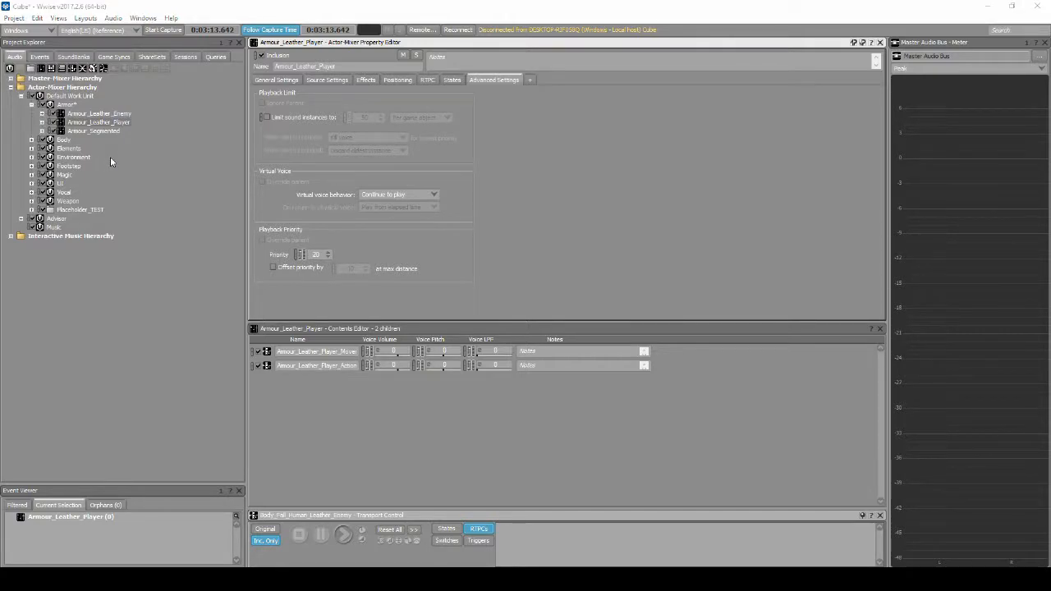
Limit Armour_Leather_Player's sound instances to 10, applied globally
click(267, 117)
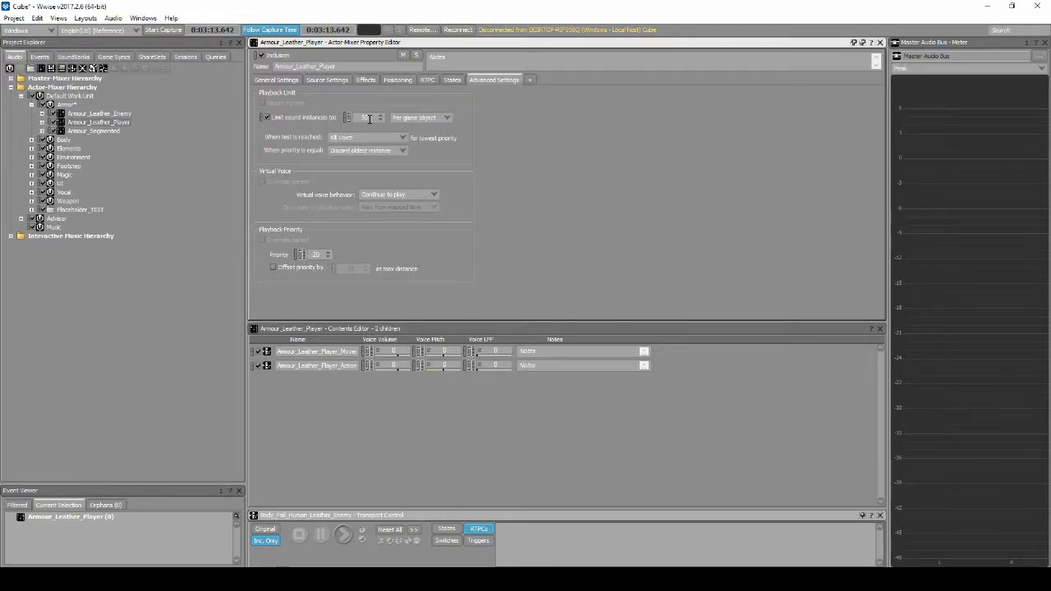
double_click(369, 119)
text(10)
click(419, 117)
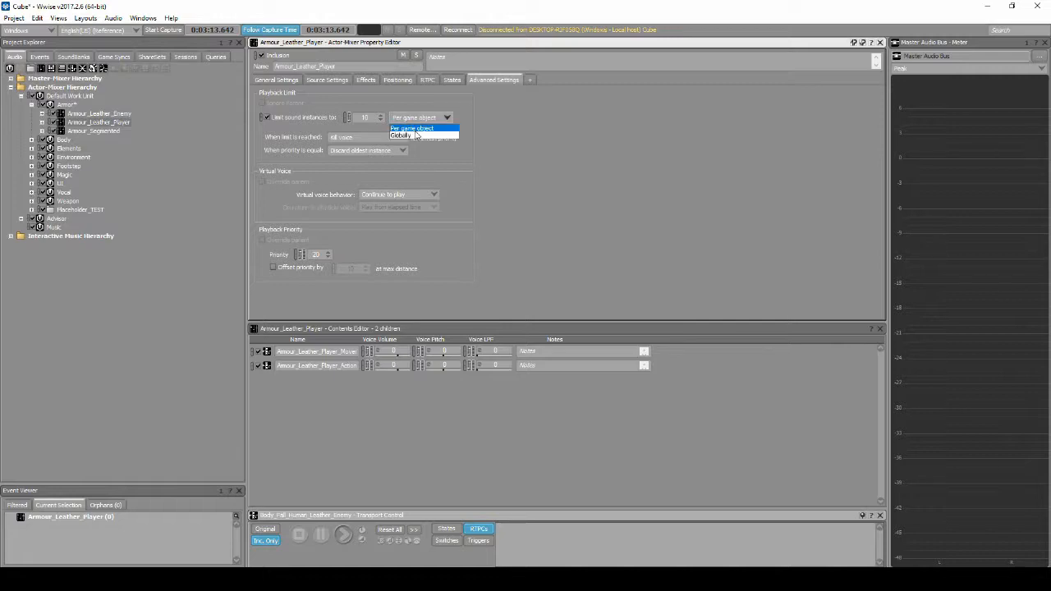
click(416, 137)
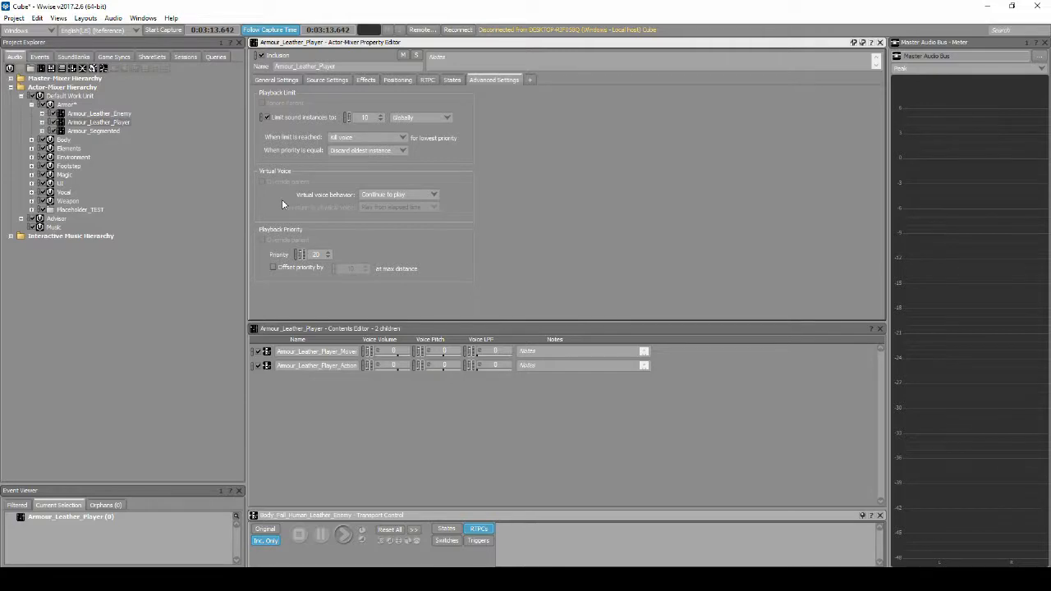
Set the project's maximum voice instances to 128 for both the Mac and Windows platforms
click(14, 19)
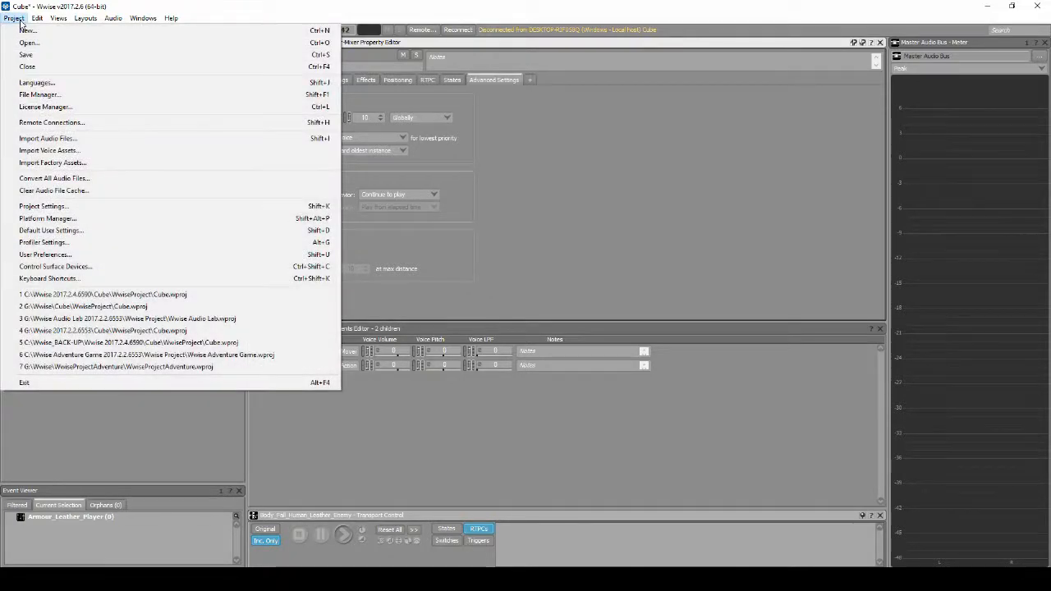
click(55, 208)
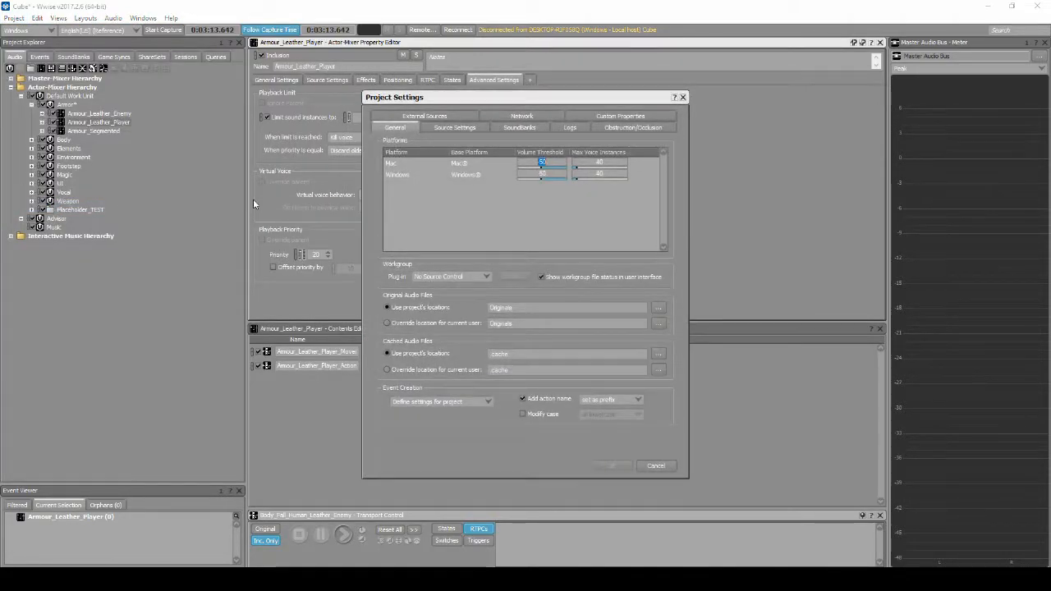
click(604, 162)
text(128)
click(612, 173)
text(128)
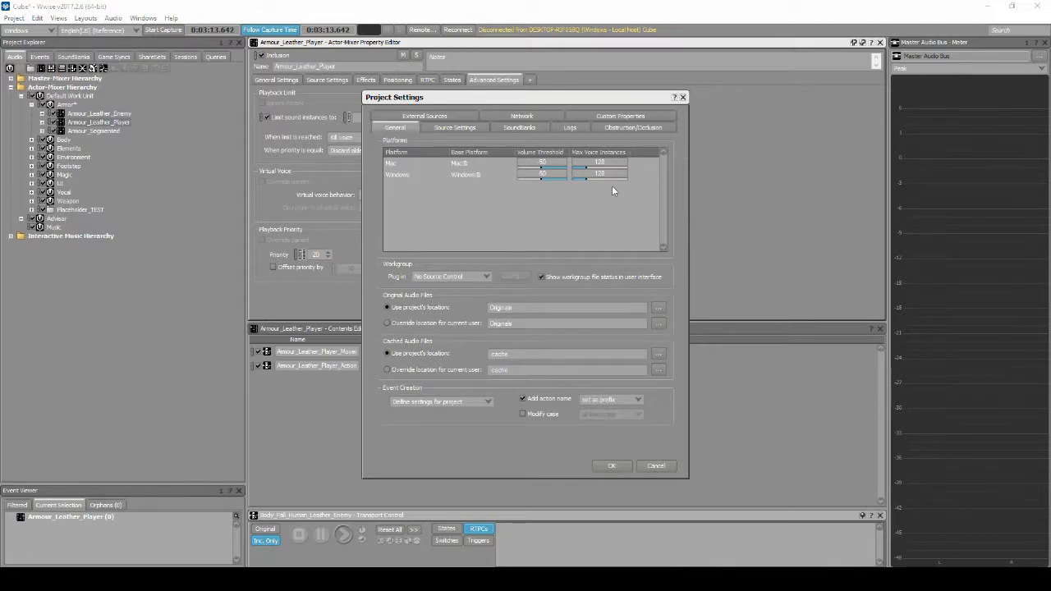
click(616, 466)
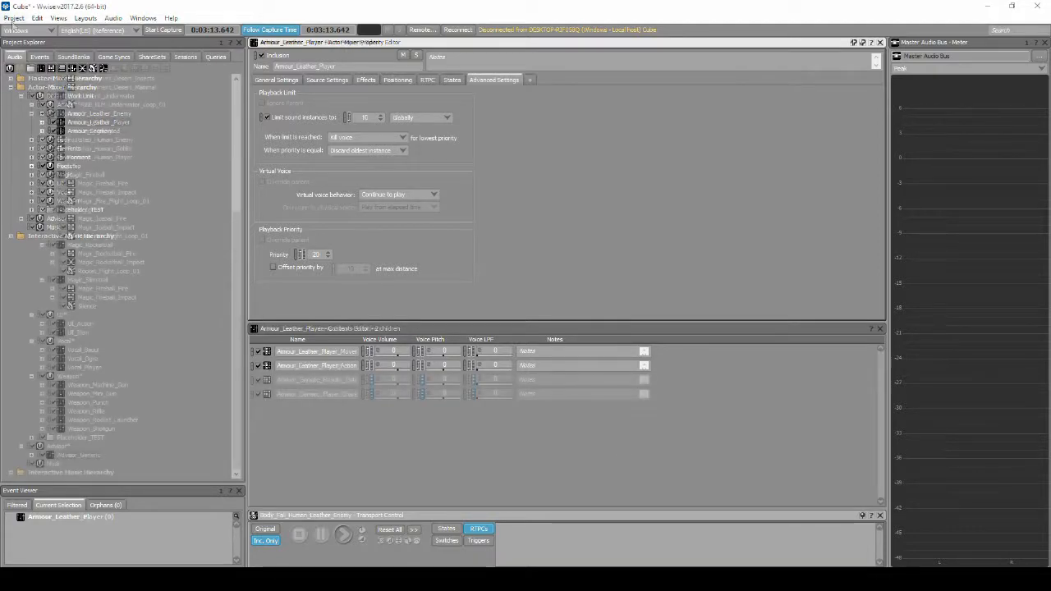
Save the project and generate the SoundBanks for Windows
click(14, 17)
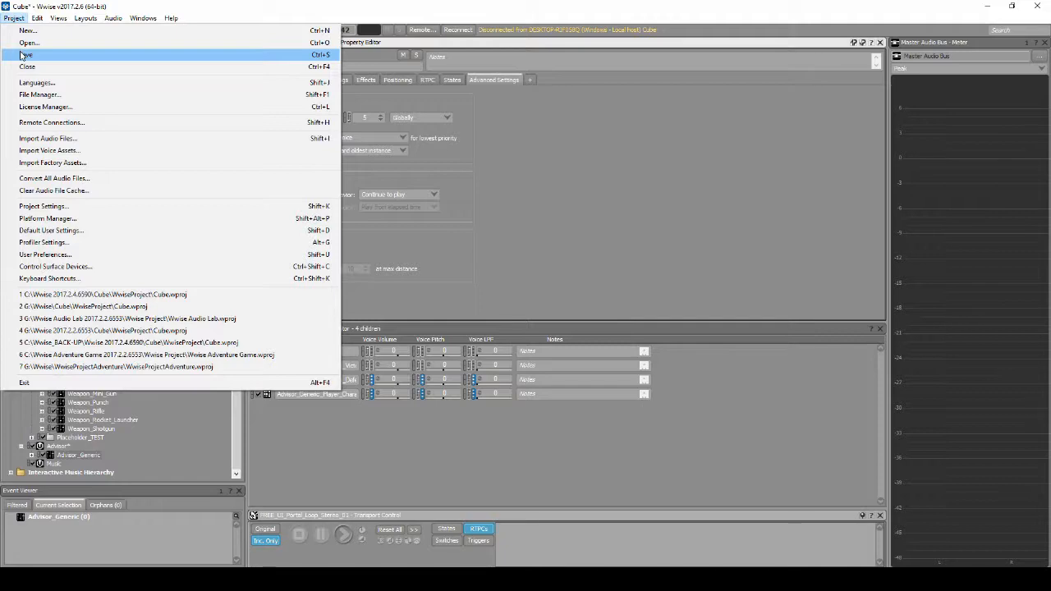
click(23, 55)
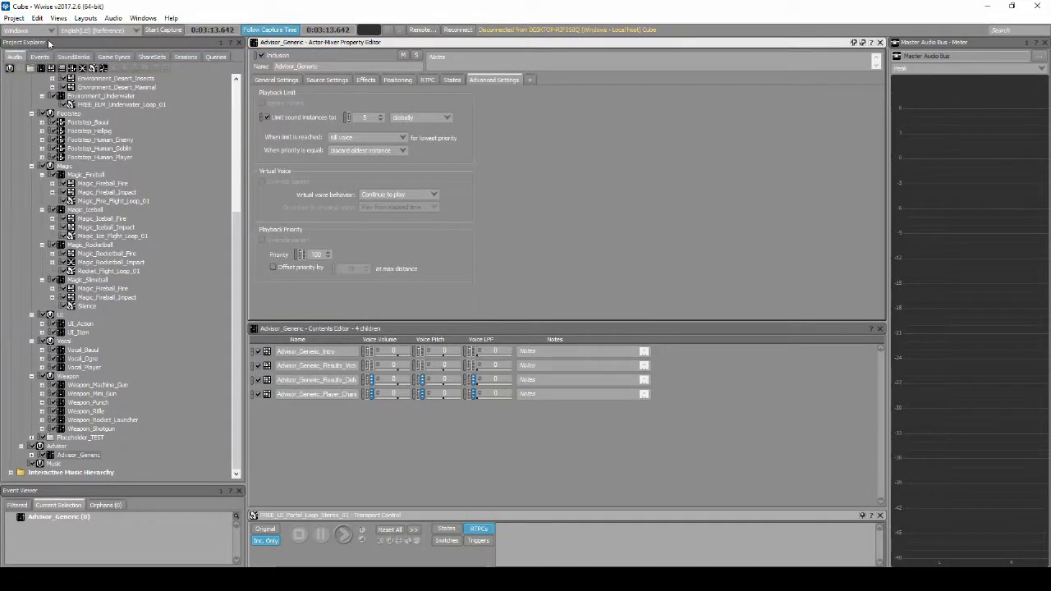
click(86, 18)
click(106, 55)
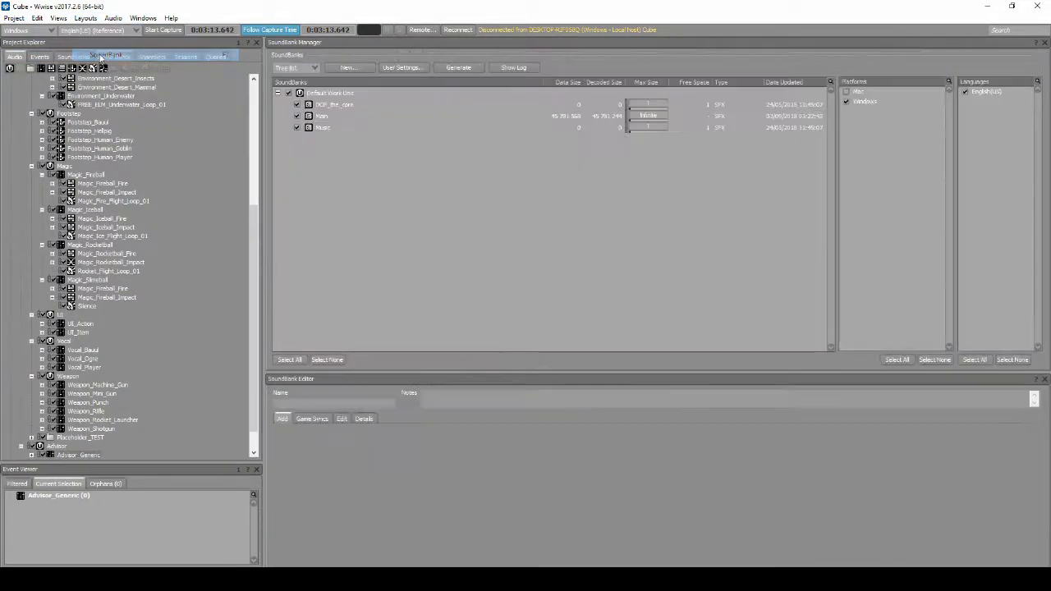
click(469, 68)
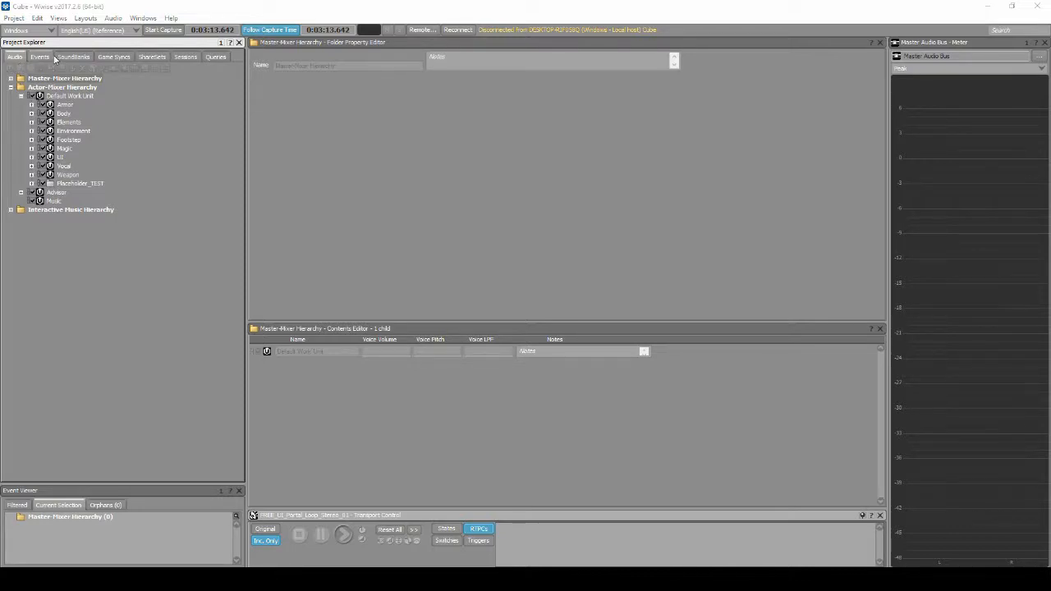
Paste three copies of Default Conversion Settings into the Default Work Unit of the Conversion Settings ShareSets
click(164, 58)
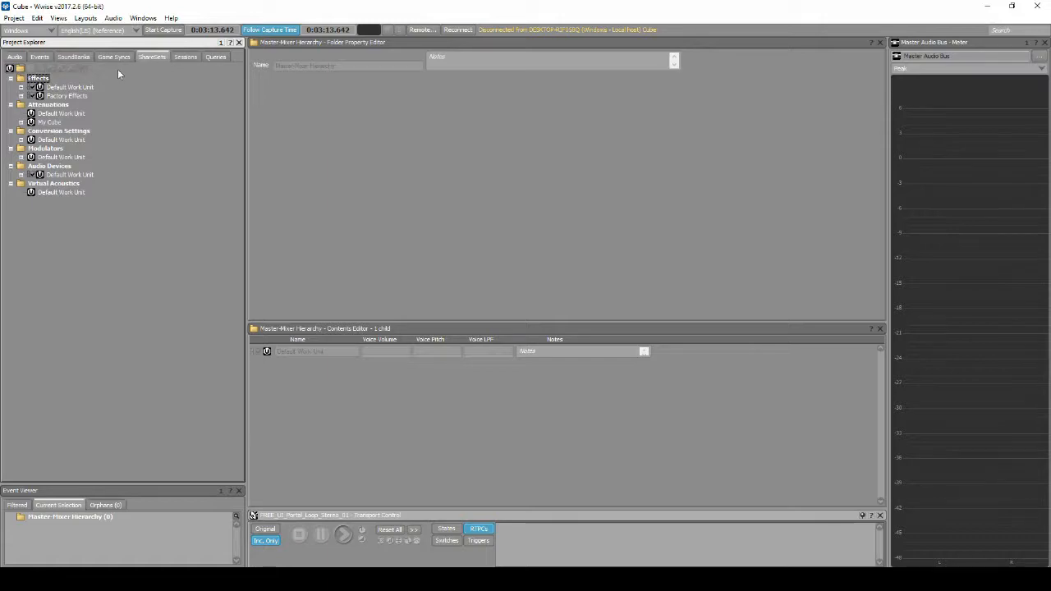
click(21, 140)
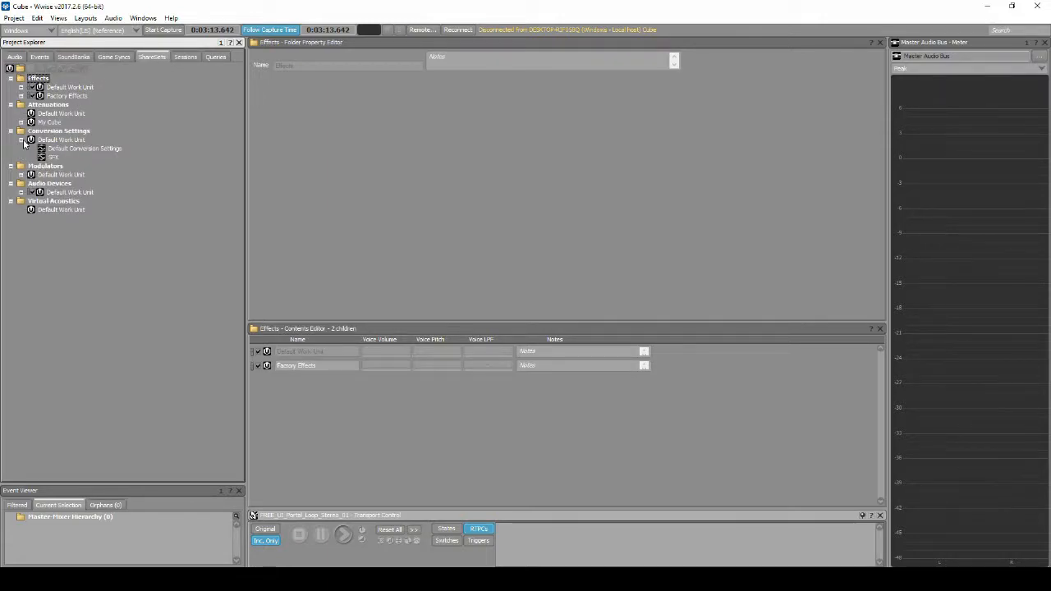
click(43, 141)
key(ctrl+v)
key(ctrl+v)
key(ctrl+v)
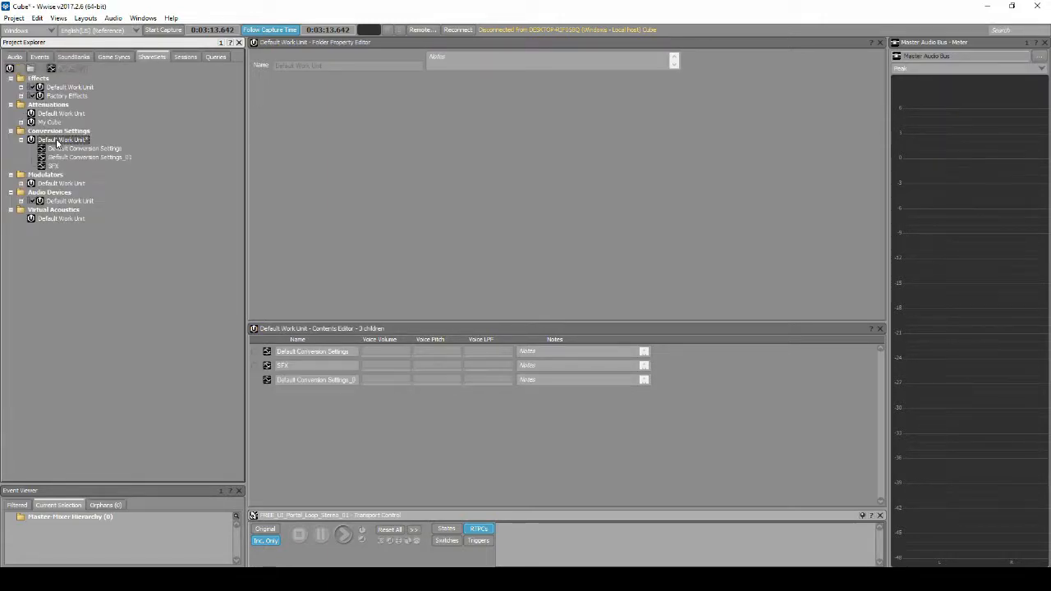
Rename the first copied conversion setting as Generic_High
click(104, 158)
key(F2)
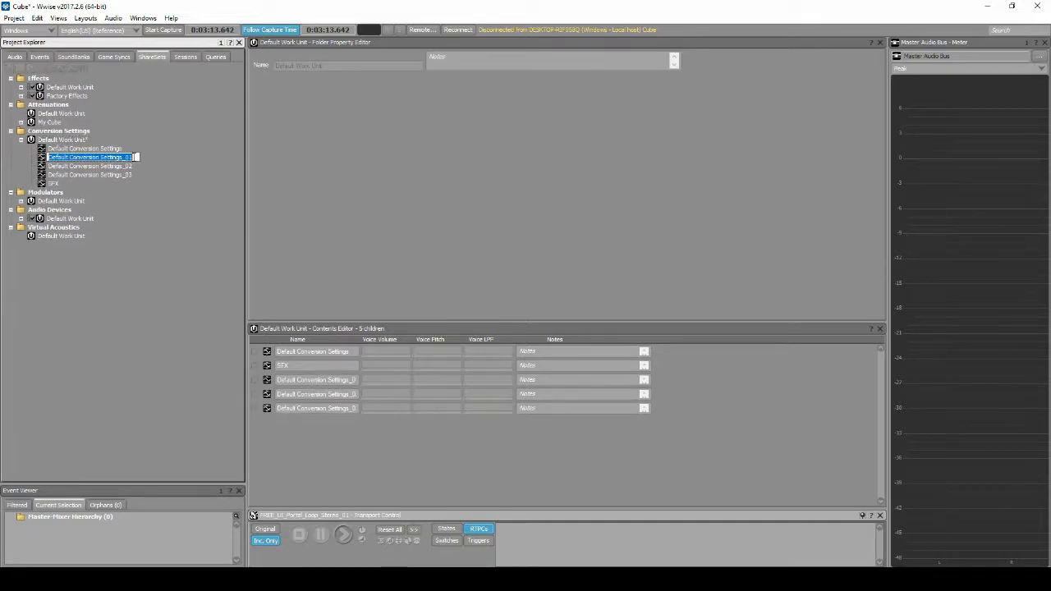
text(G)
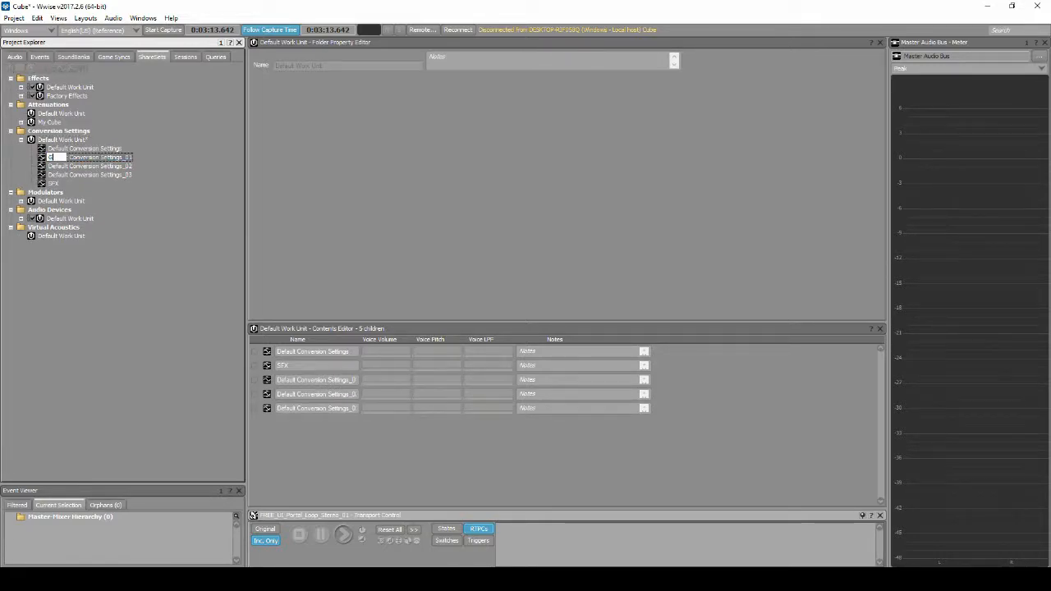
text(eneric_High)
key(Return)
Rename the second copied conversion setting as Generic_Normal
click(91, 166)
key(F2)
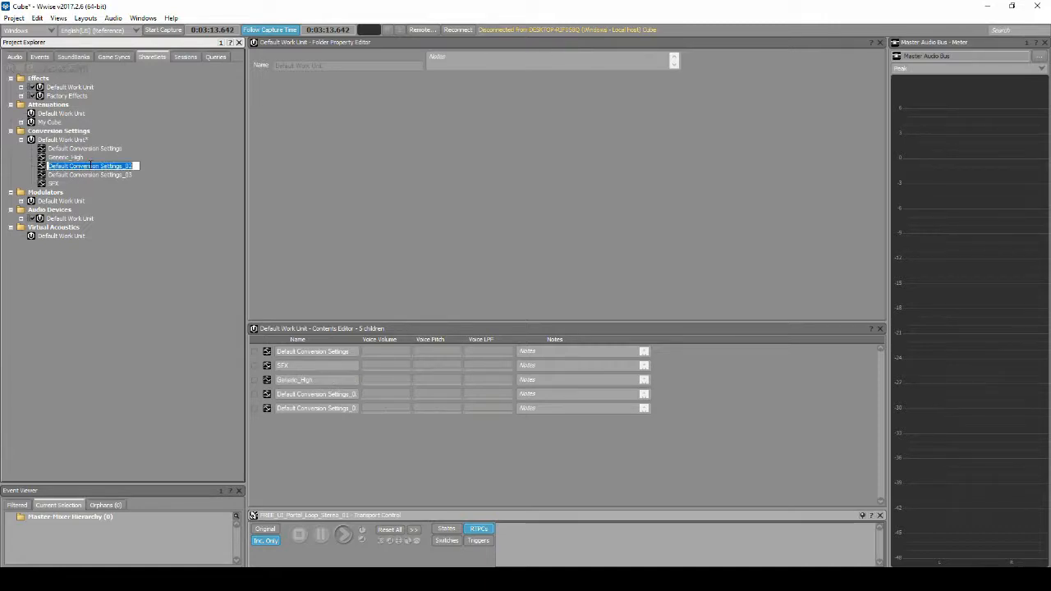
text(Generic_Normal)
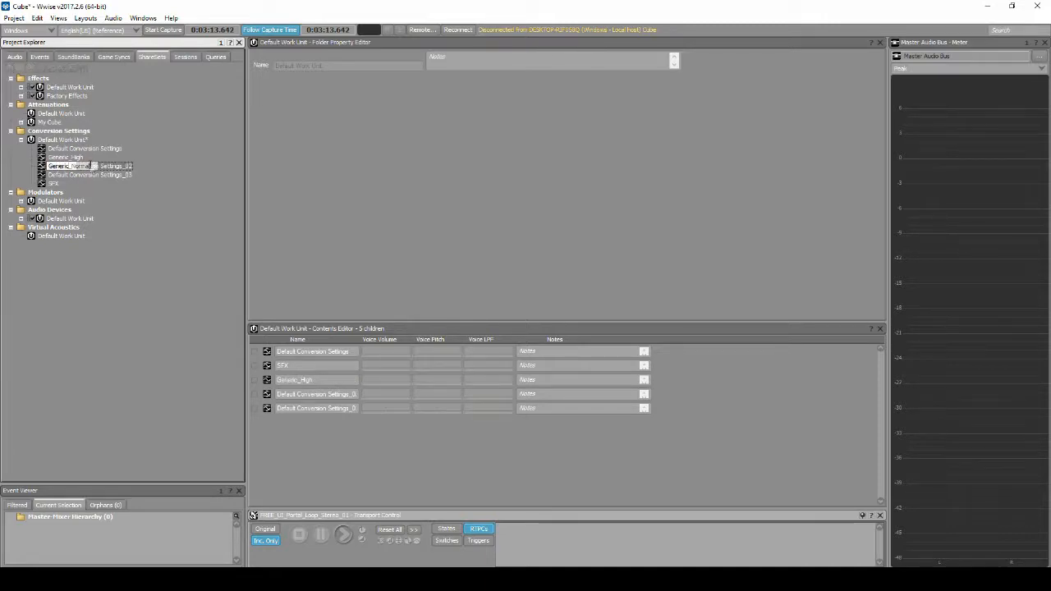
key(Return)
Rename the third copied conversion setting as Generic_Low
click(95, 176)
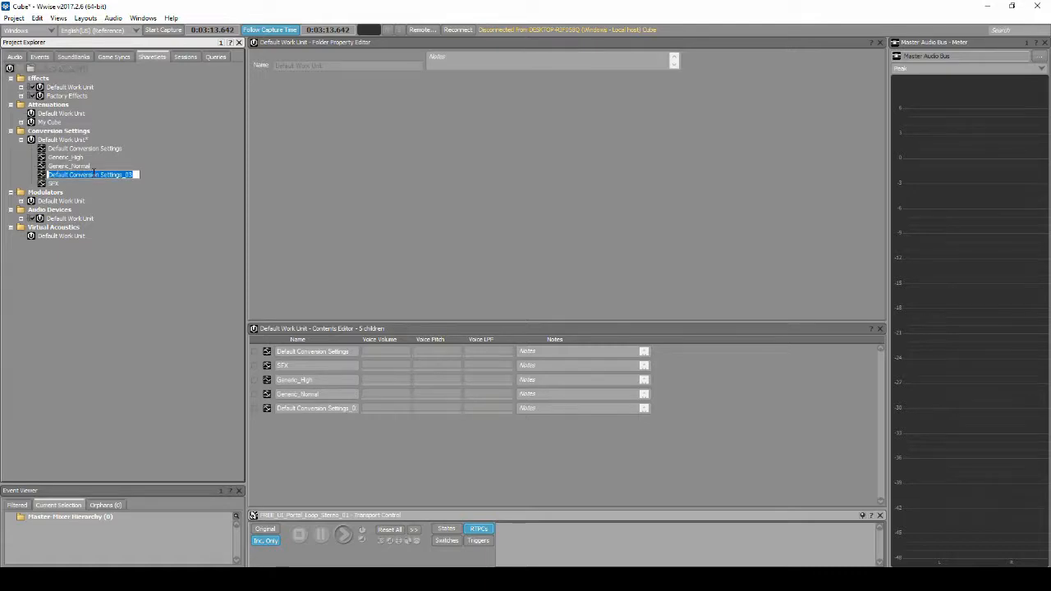
key(F2)
text(Generic_Low)
key(Return)
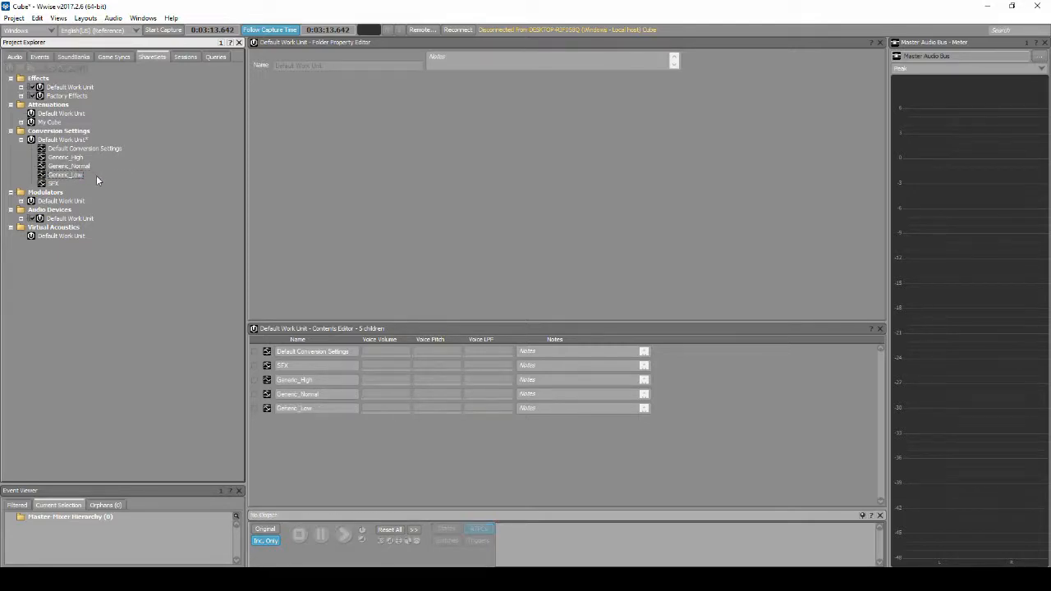
Set Generic_High's sample rate to Auto High for both Mac and Windows
double_click(80, 159)
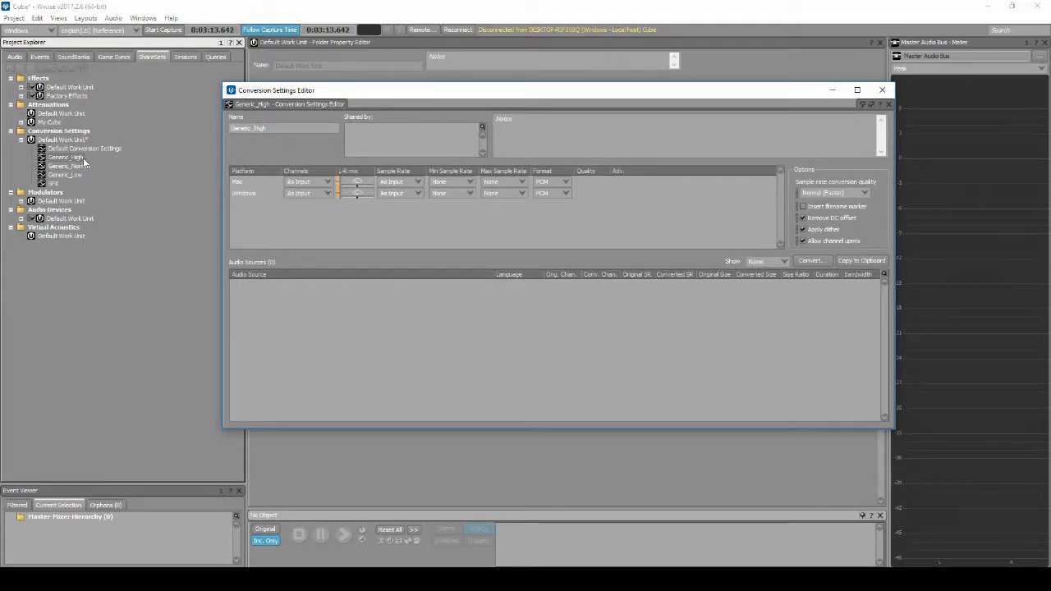
click(417, 181)
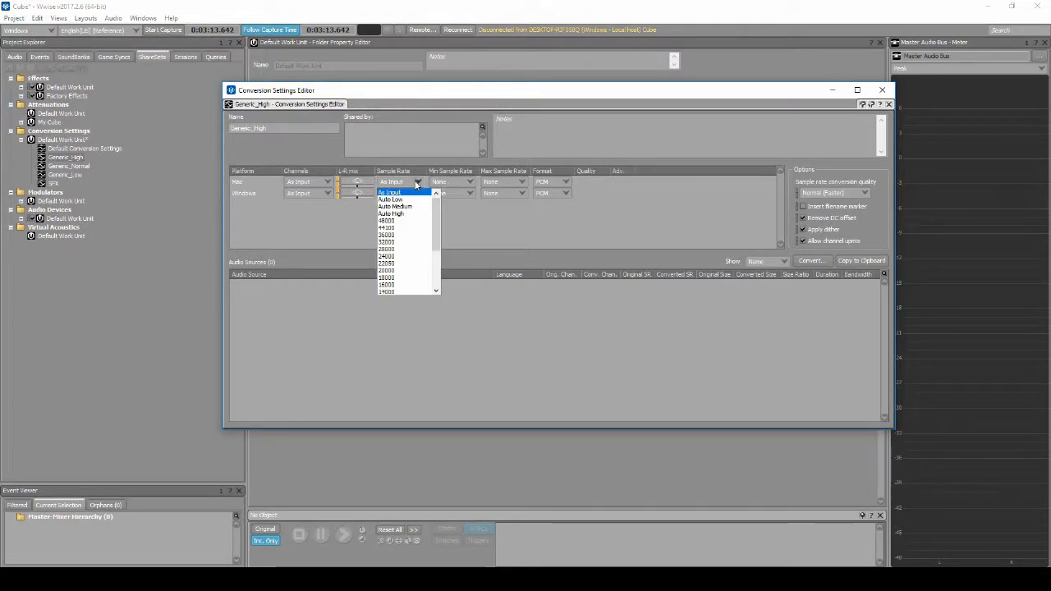
click(391, 213)
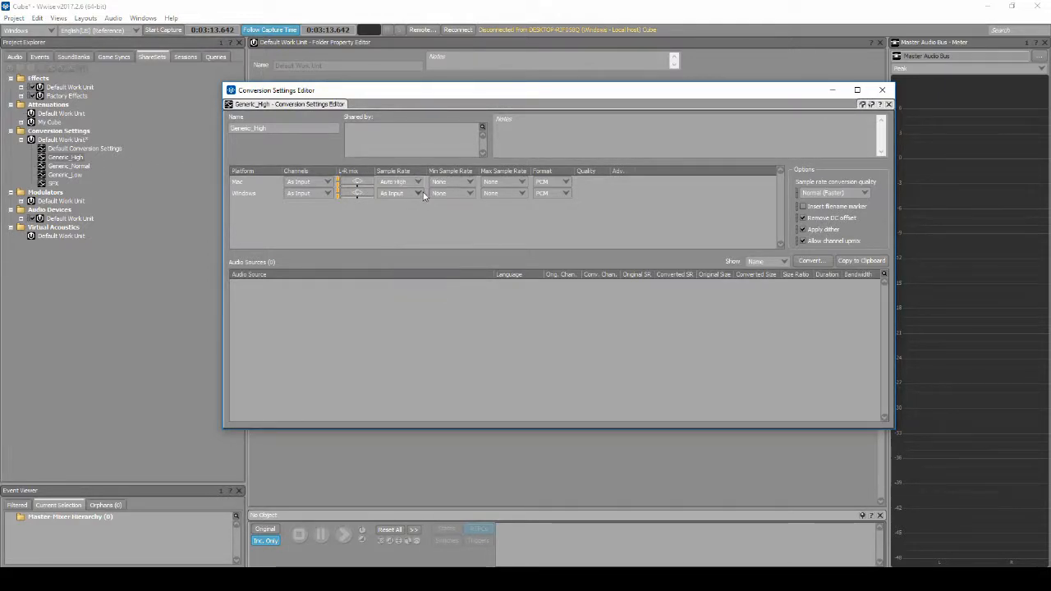
click(417, 193)
click(393, 225)
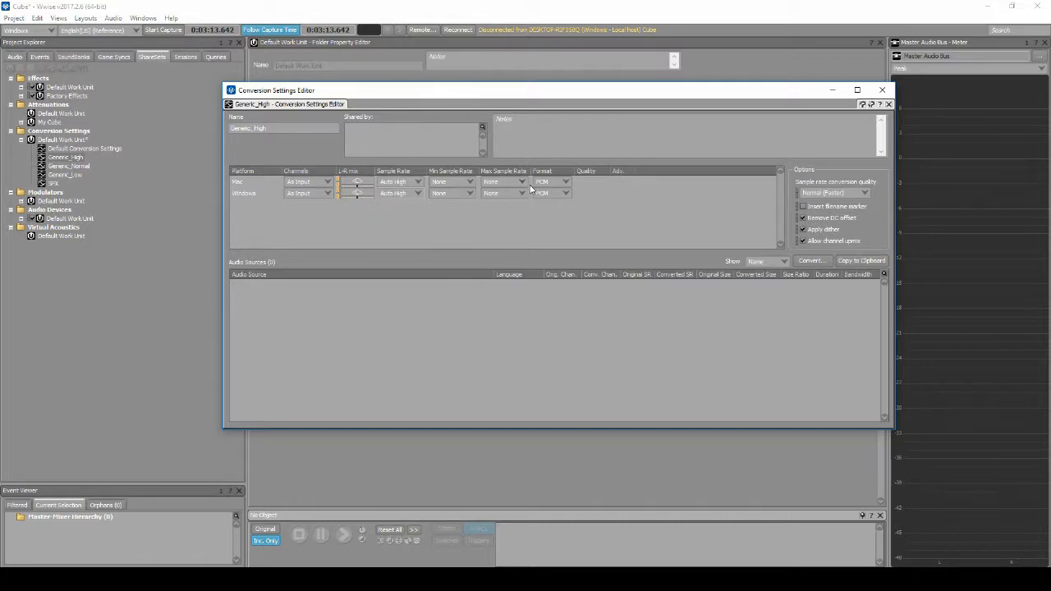
Set Generic_High's format to Vorbis with quality 10 for both Mac and Windows, and close its settings
click(565, 182)
click(557, 206)
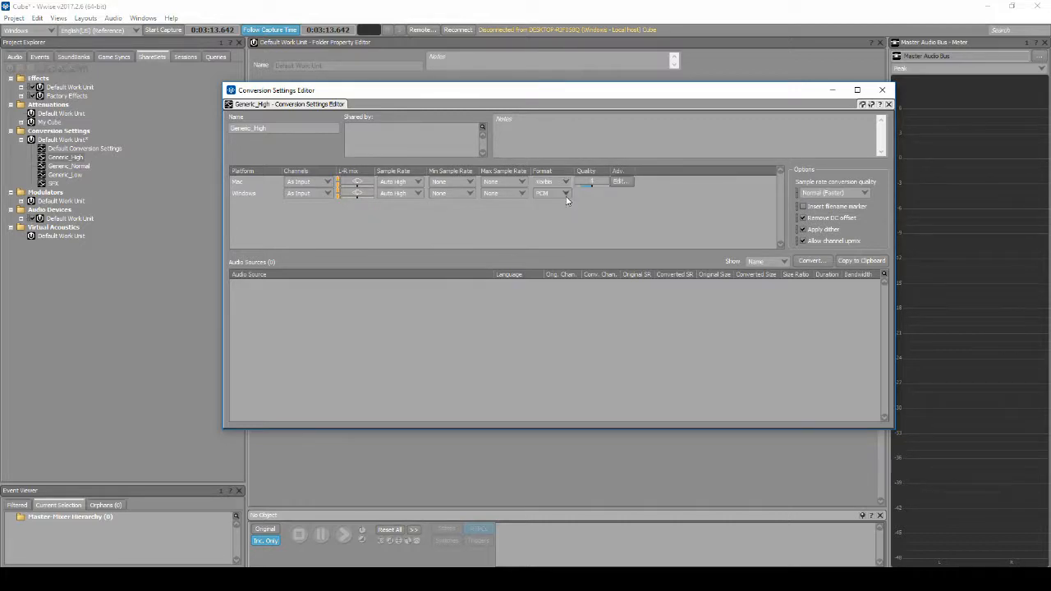
click(565, 193)
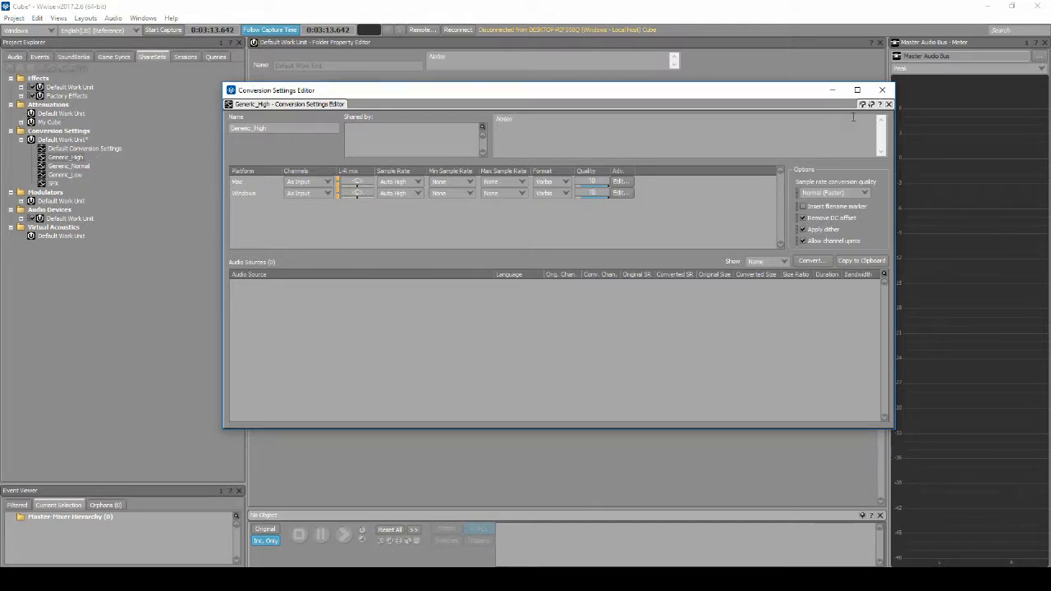
click(882, 90)
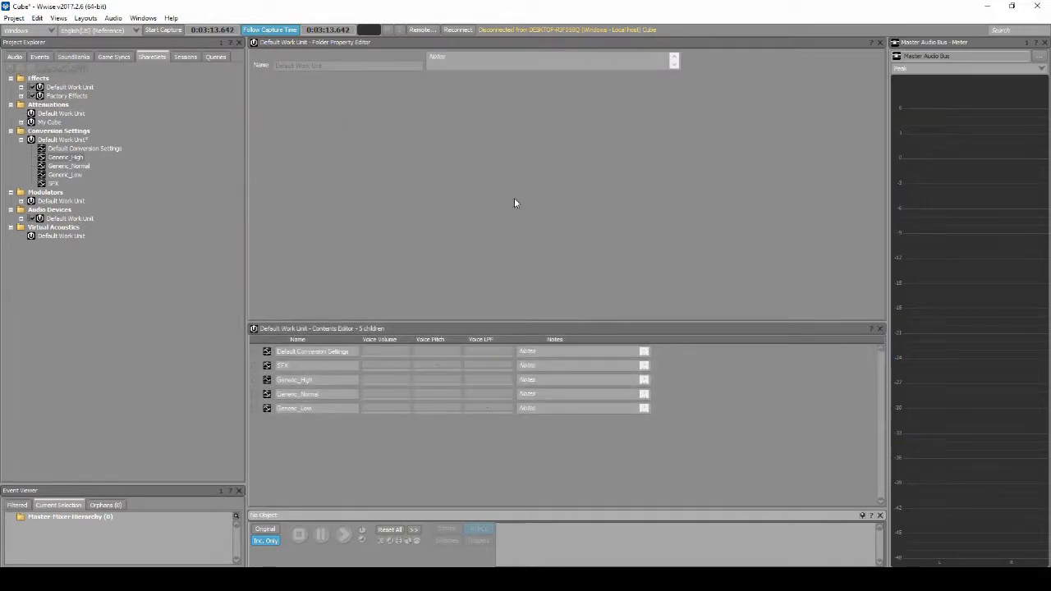
Set Generic_Normal's sample rate to Auto Medium for both Mac and Windows
double_click(84, 164)
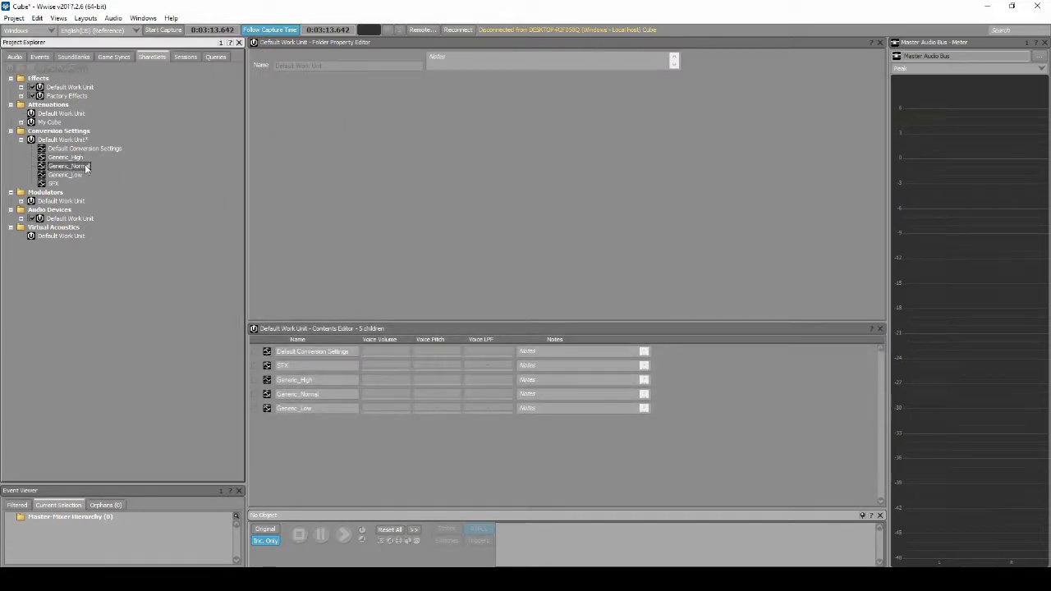
click(417, 182)
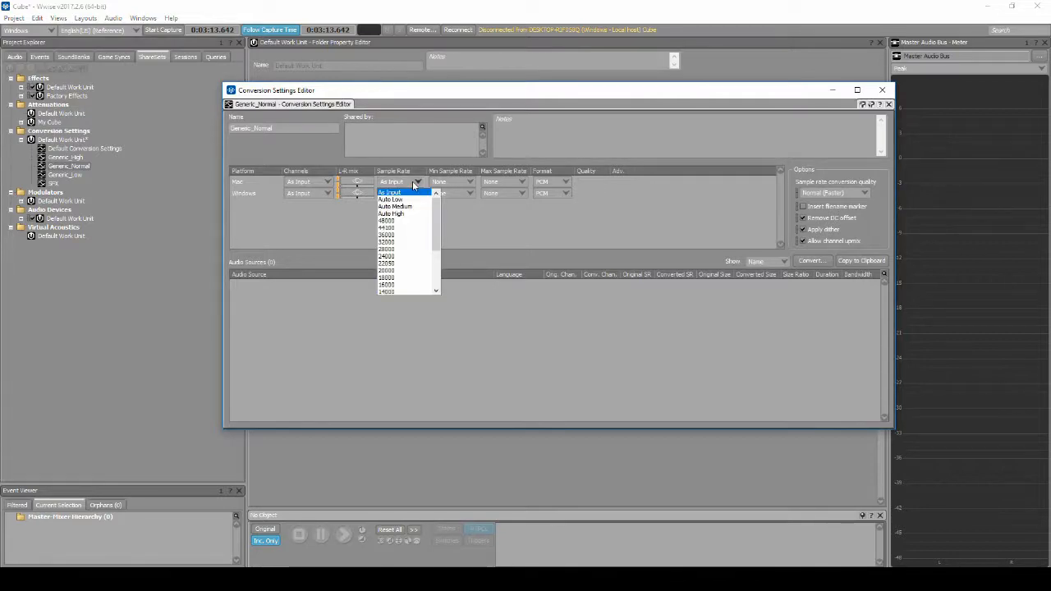
click(406, 207)
click(417, 193)
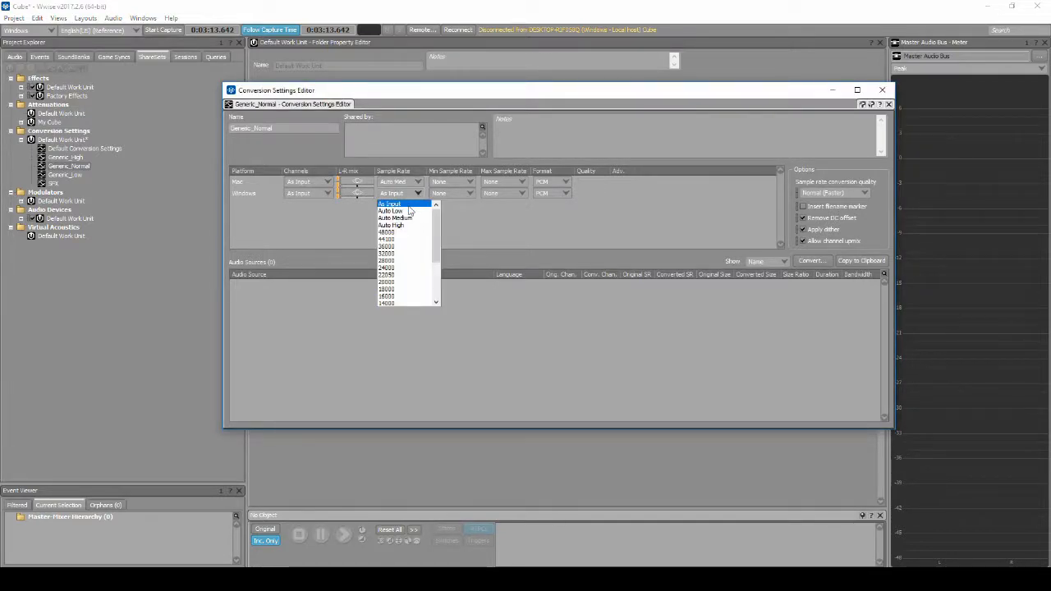
click(408, 218)
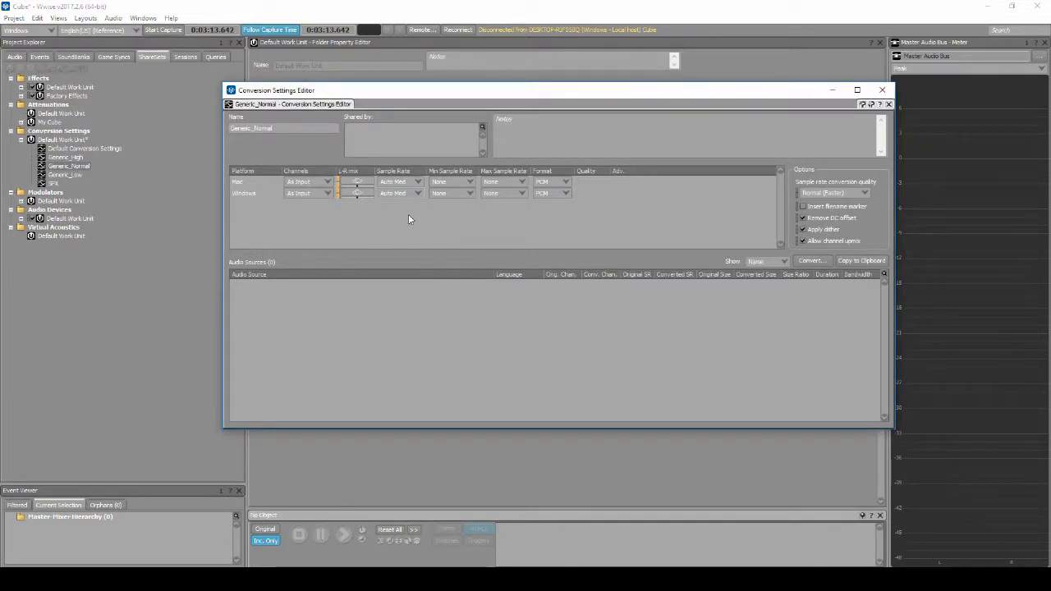
Set Generic_Normal's format to Vorbis with a raised quality for both Mac and Windows, and close its settings
click(563, 184)
click(562, 207)
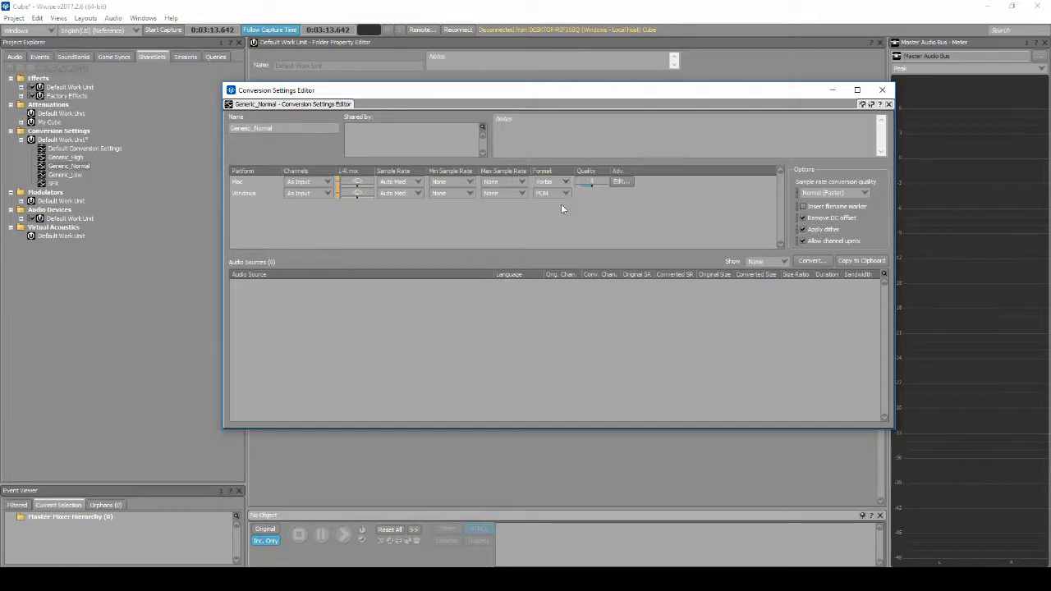
click(563, 193)
click(561, 219)
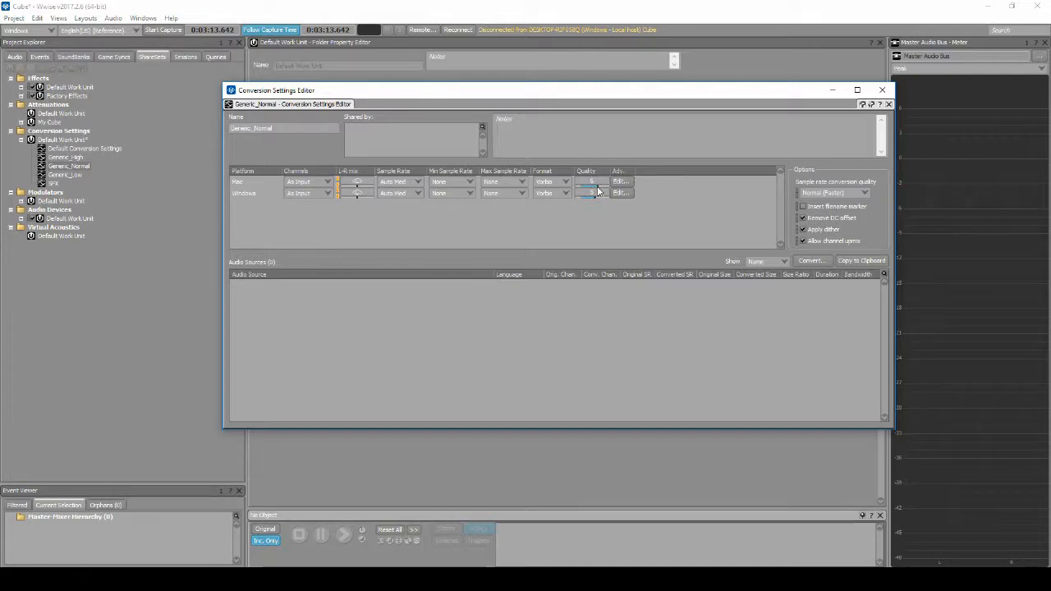
click(598, 191)
click(883, 90)
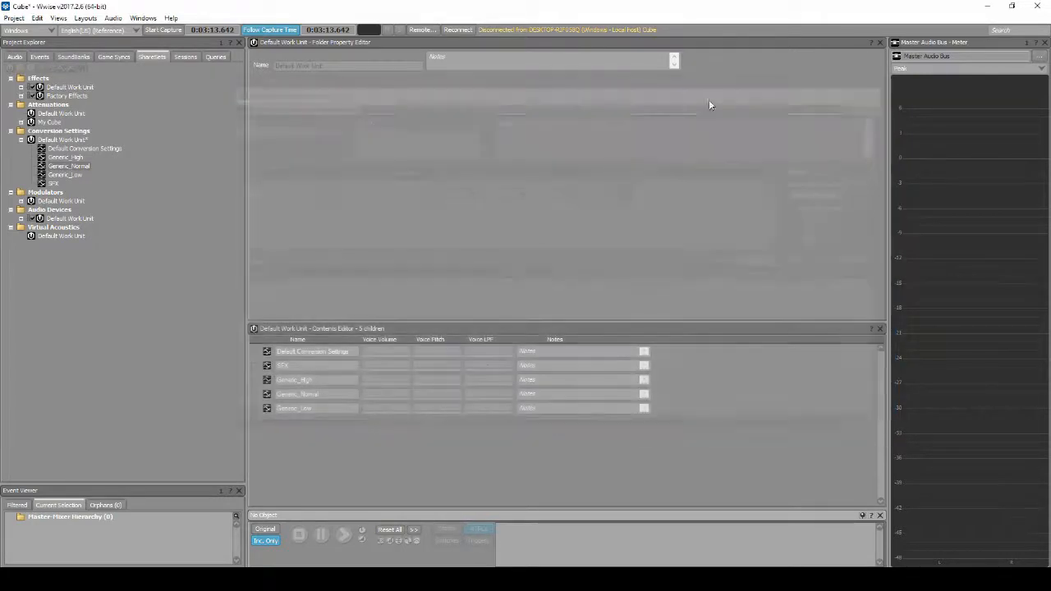
Set Generic_Low's sample rate to Auto Low for both Mac and Windows
double_click(75, 175)
click(405, 189)
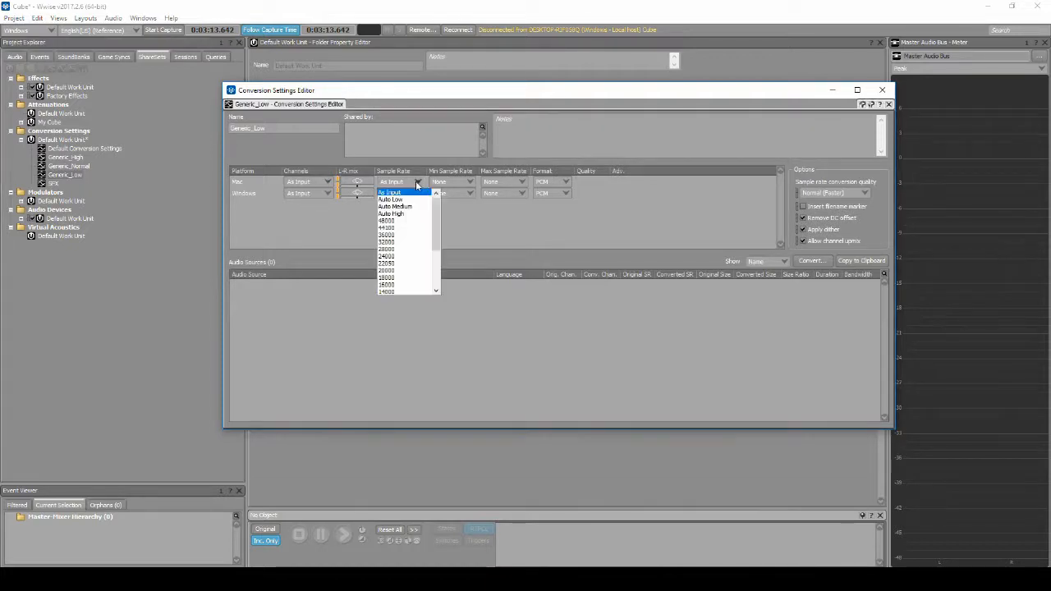
click(406, 200)
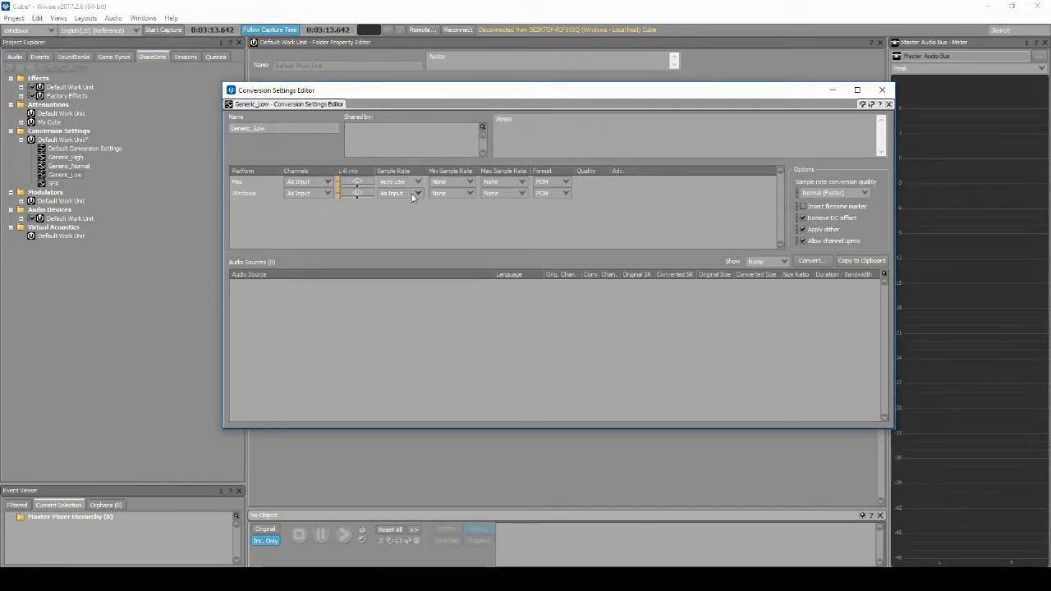
click(411, 194)
click(408, 211)
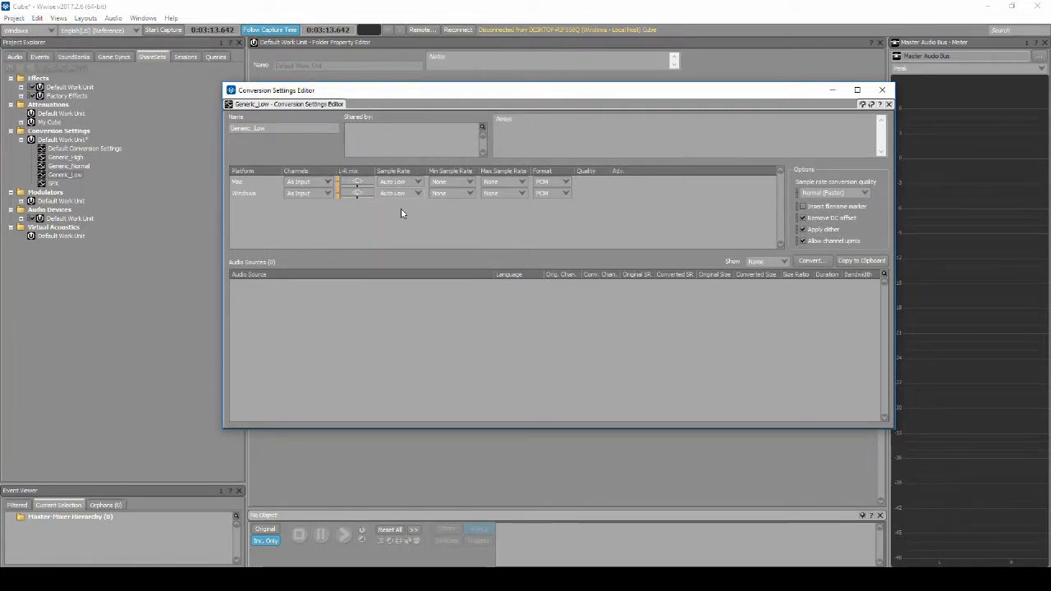
Set Generic_Low's format to Vorbis with a reduced quality for both Mac and Windows, and close its settings
click(549, 181)
click(563, 206)
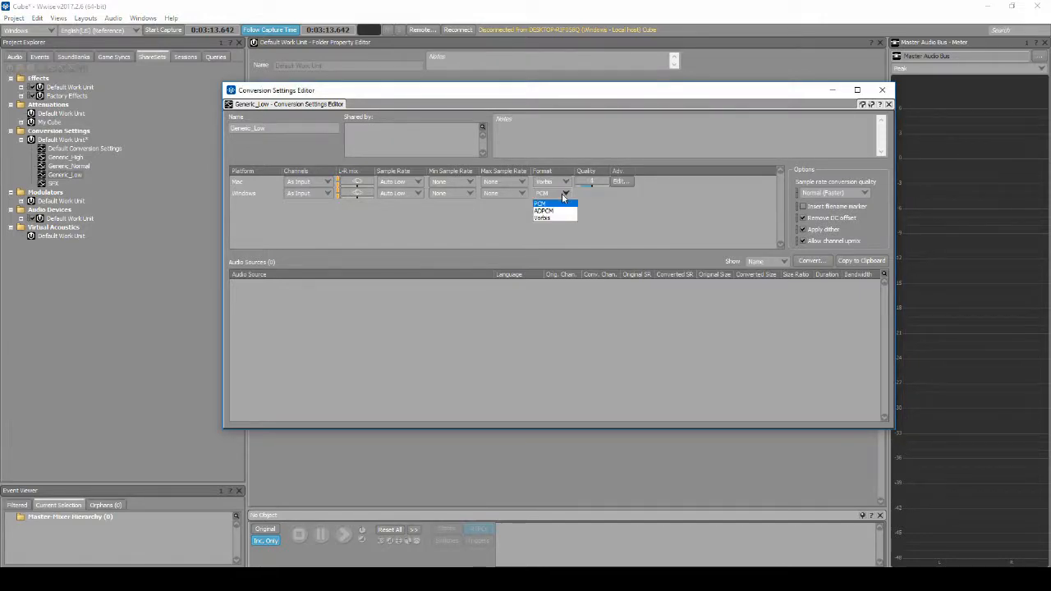
click(568, 217)
click(882, 89)
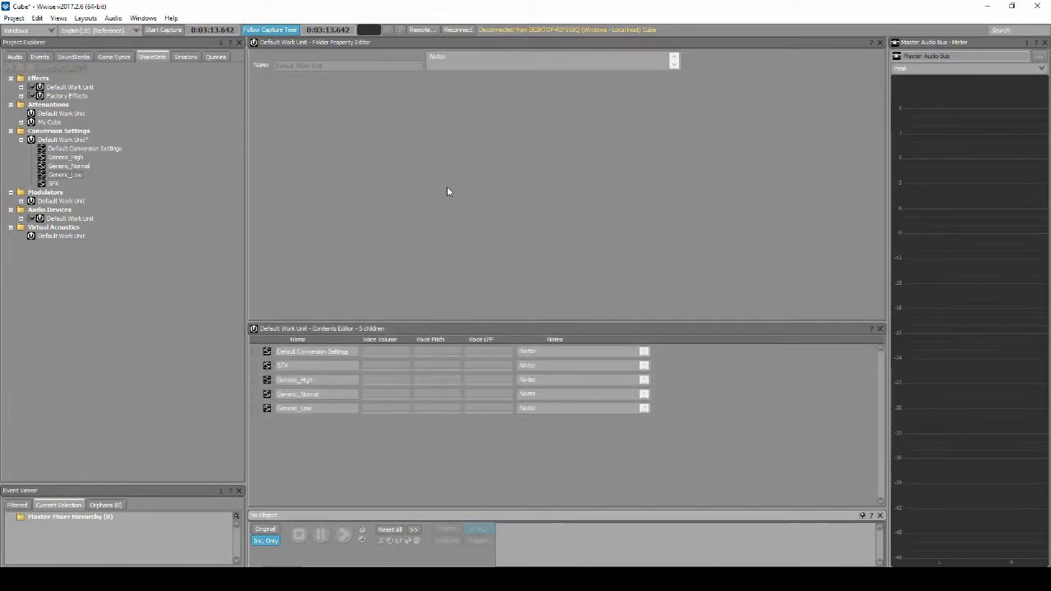
Assign the Generic_Normal conversion settings to the Armour_Leather_Player actor-mixer in the Armor work unit
click(15, 57)
click(55, 96)
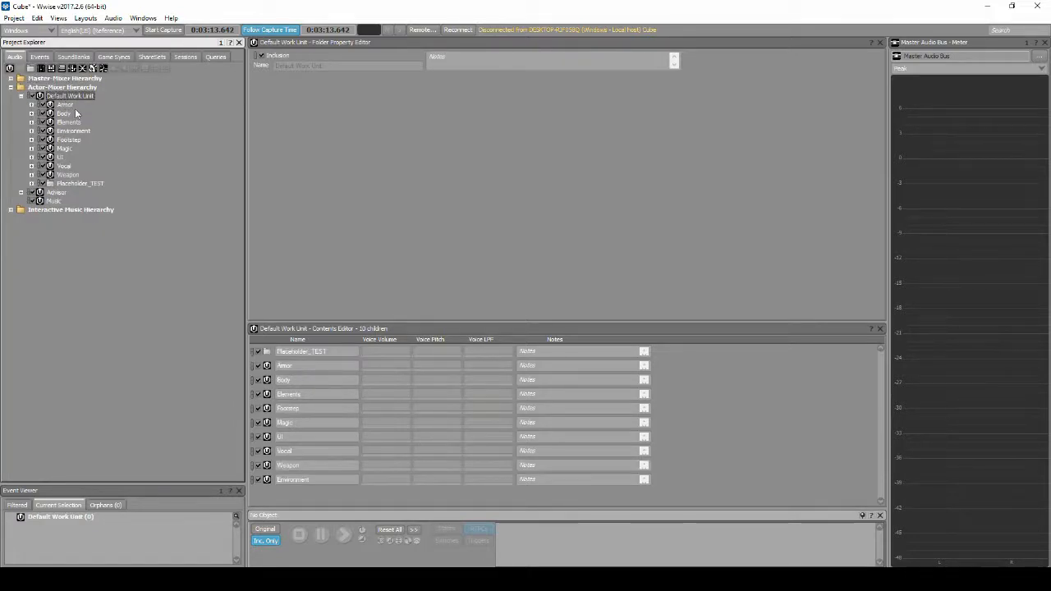
click(64, 104)
click(32, 105)
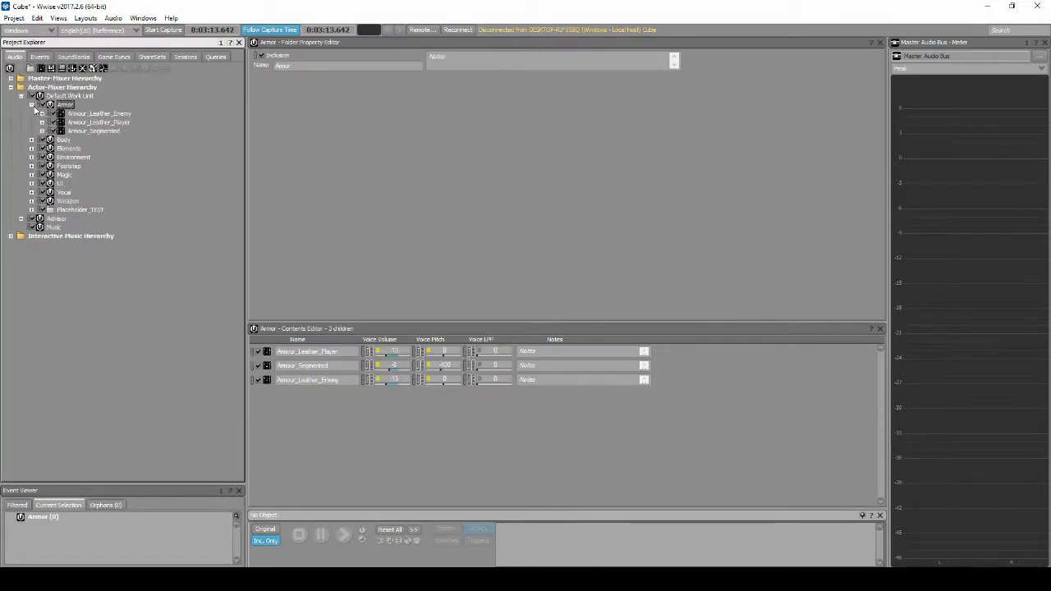
click(86, 122)
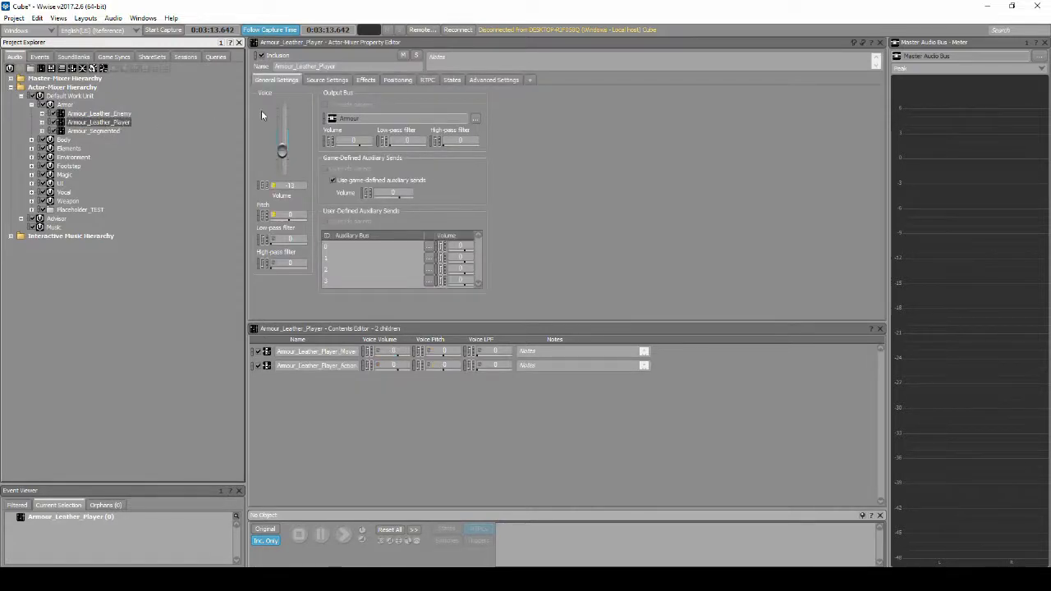
click(327, 80)
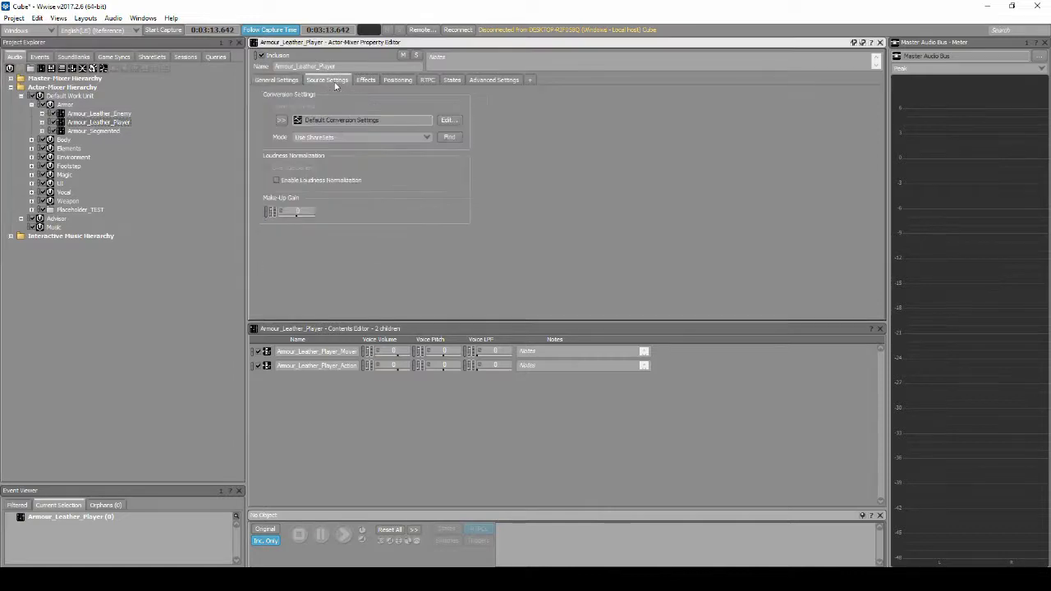
click(284, 121)
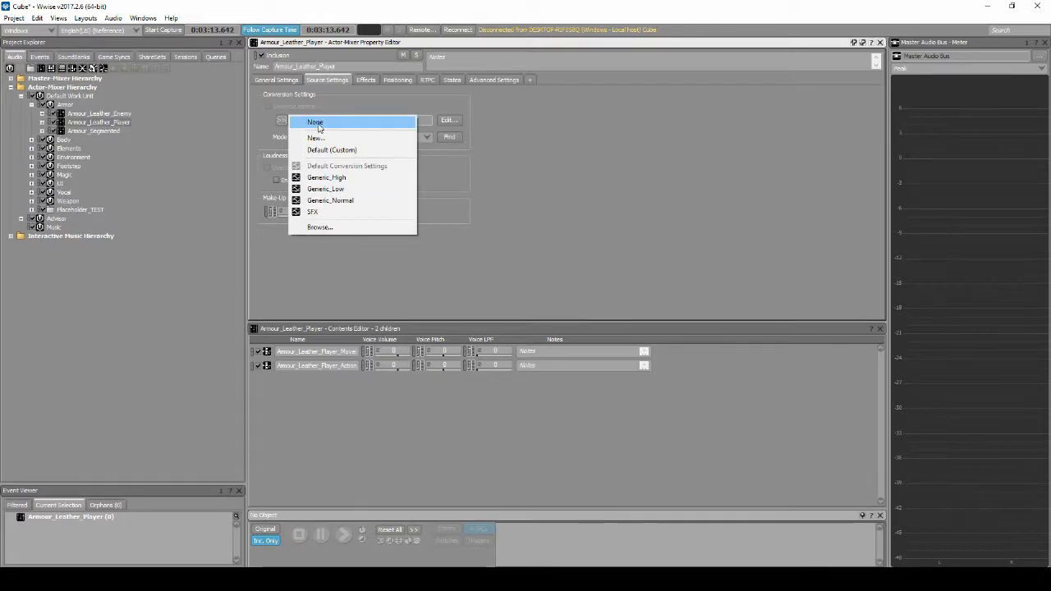
click(340, 200)
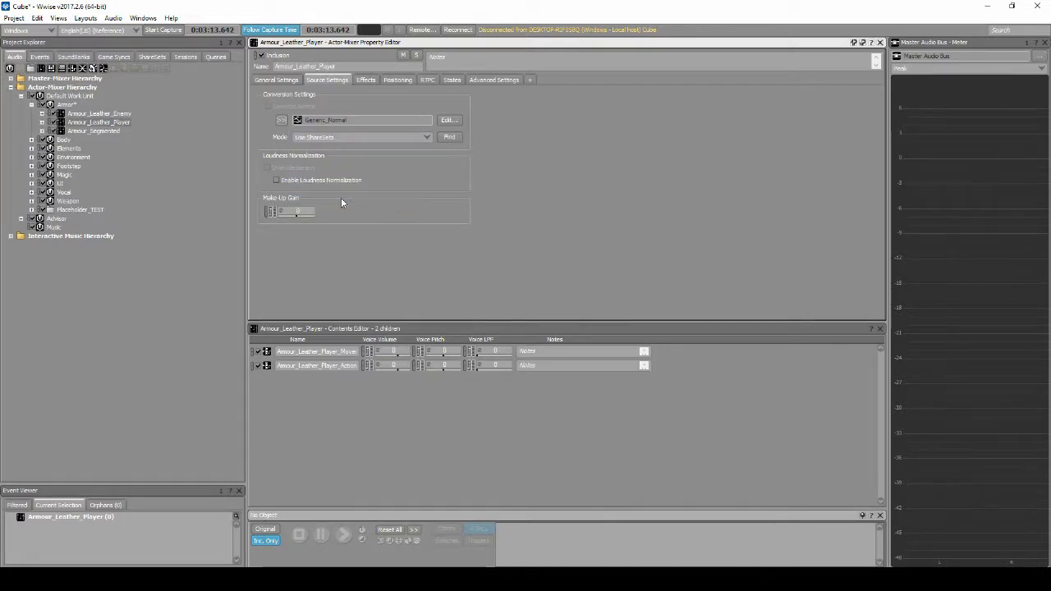
Save the project and generate the SoundBanks from the SoundBank layout
click(14, 18)
click(32, 52)
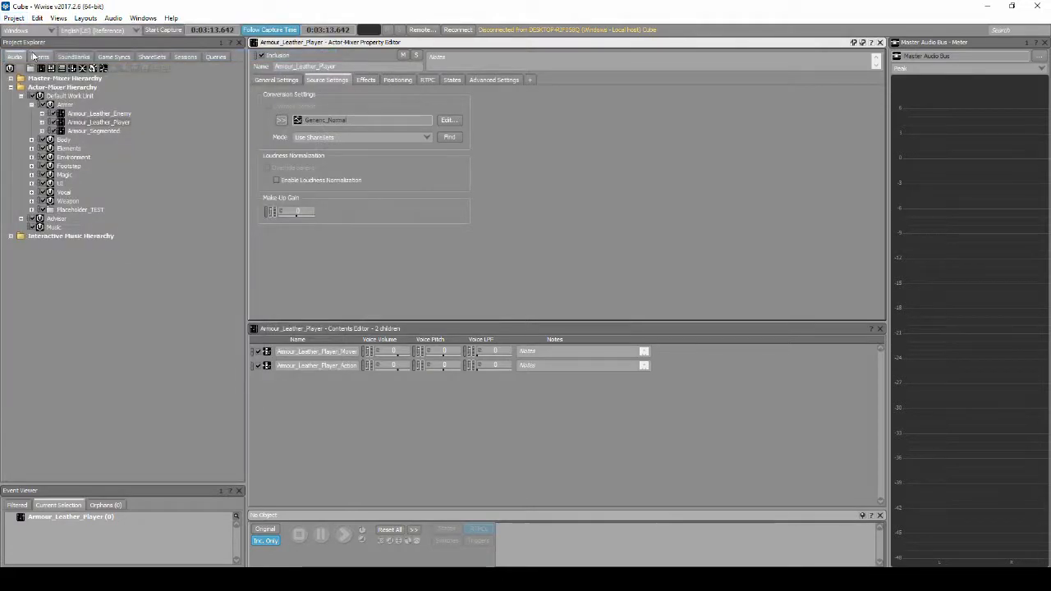
click(86, 18)
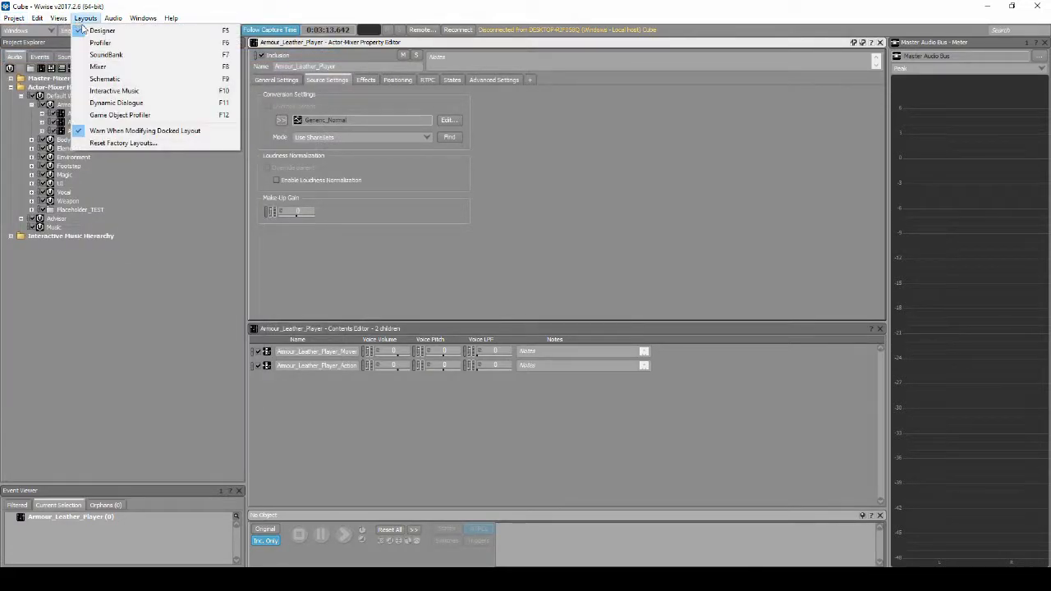
click(132, 53)
click(458, 69)
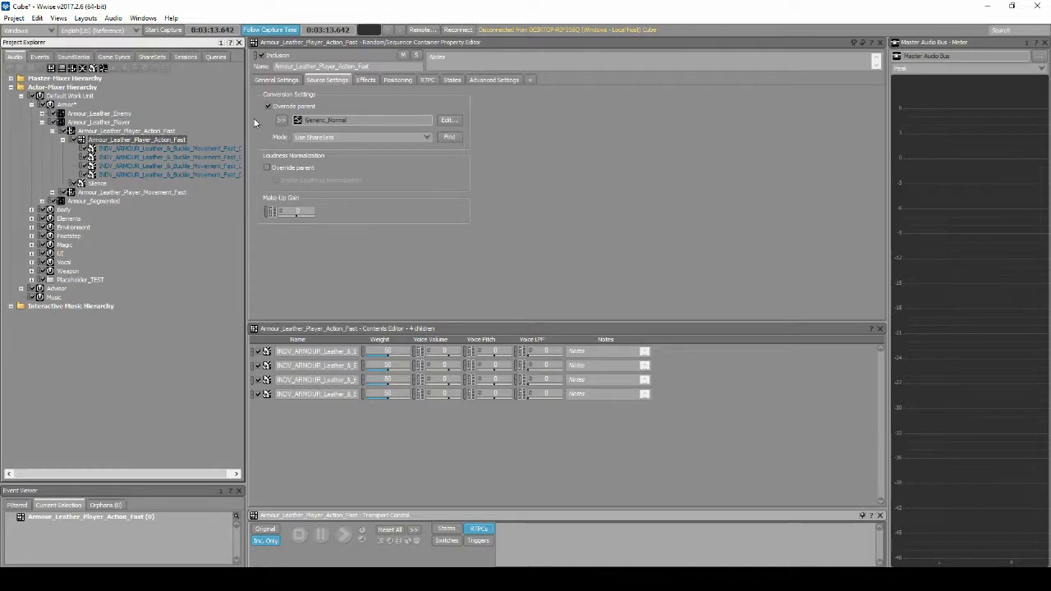
Check the conversion settings of the first sound in the Armour_Leather_Player_Action_Fast container, and collapse the container
key(Down)
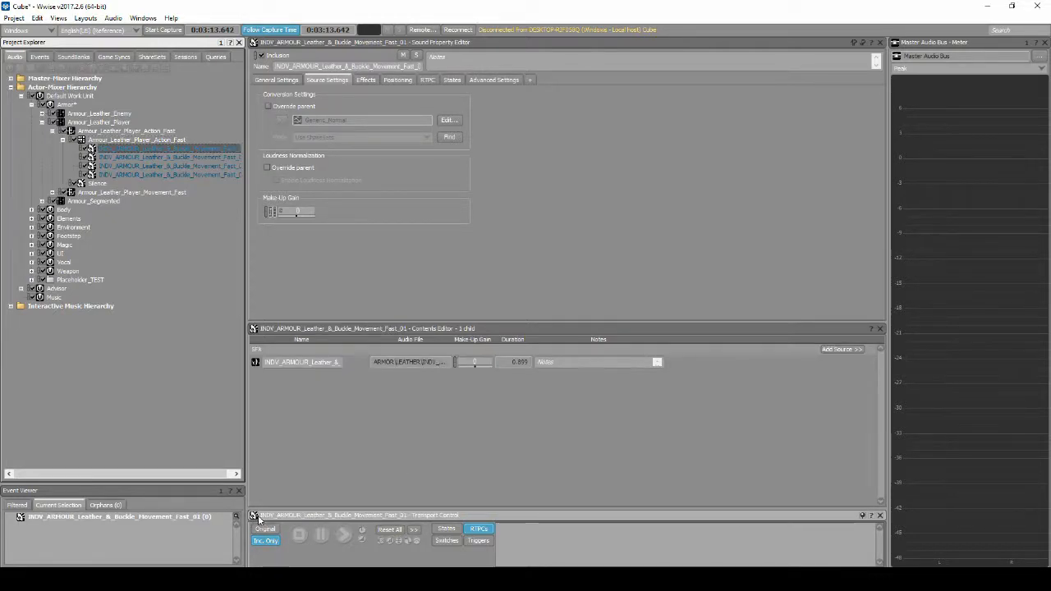
click(63, 139)
click(90, 141)
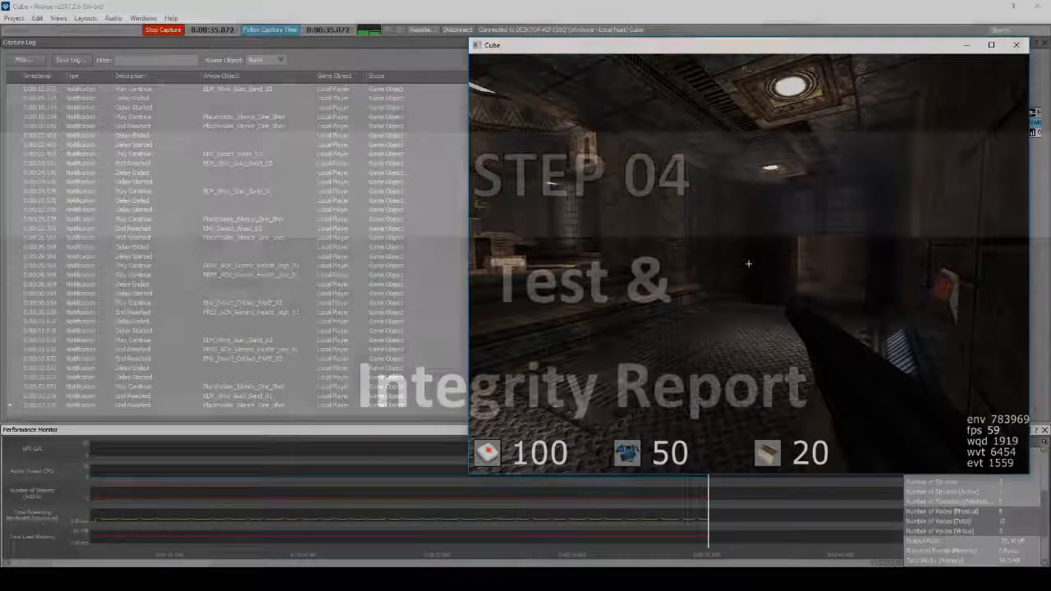
Switch to the Cube game and start a singleplayer game on the metl3 map
key(Escape)
key(Down)
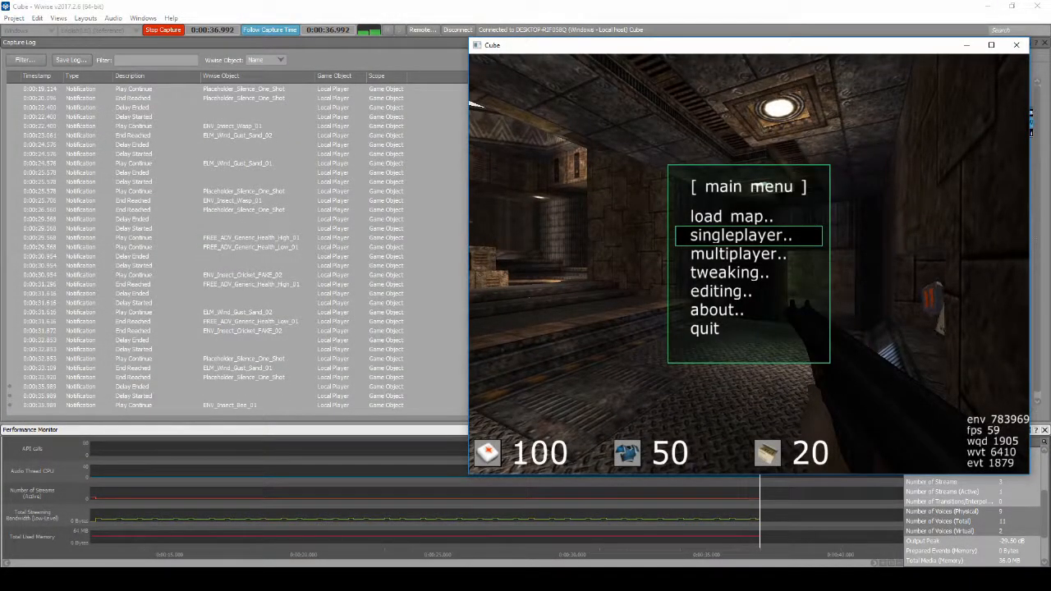
key(Return)
key(Return)
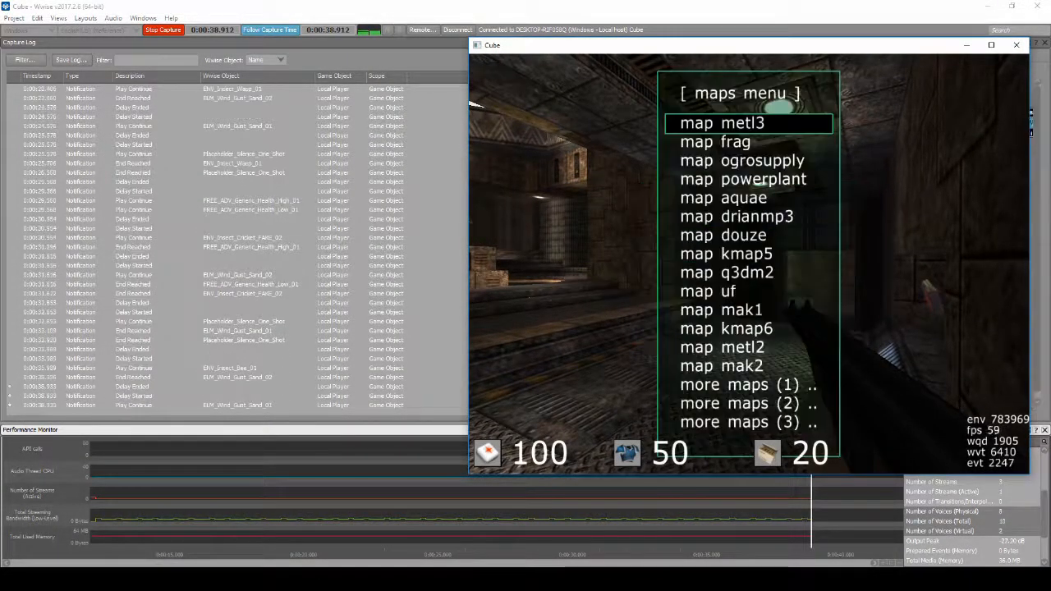
key(Return)
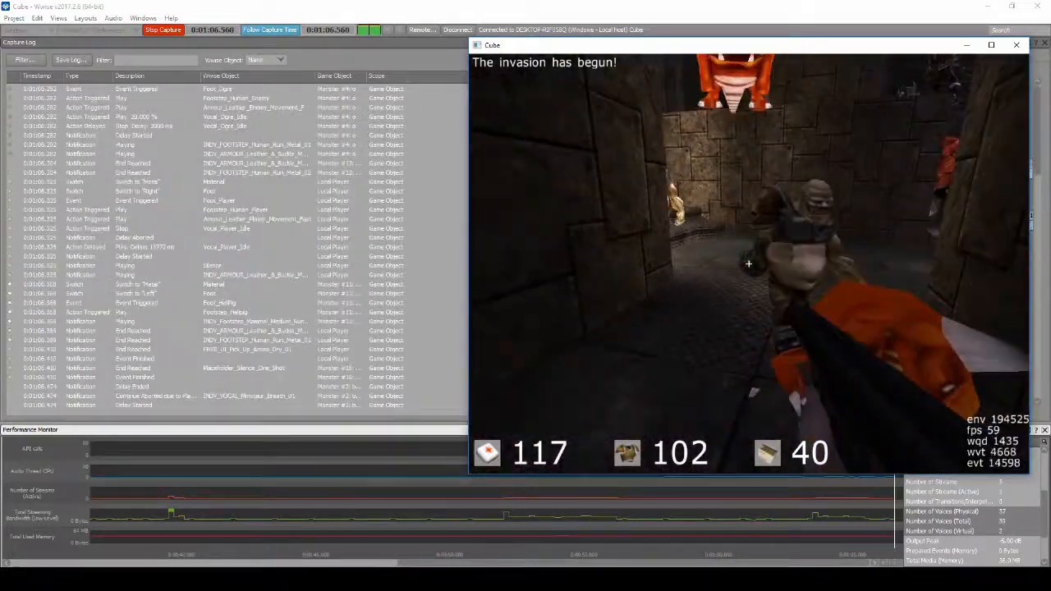
Shoot the attacking monsters in the Cube game to test the combat audio while the profiler captures
click(748, 264)
click(748, 264)
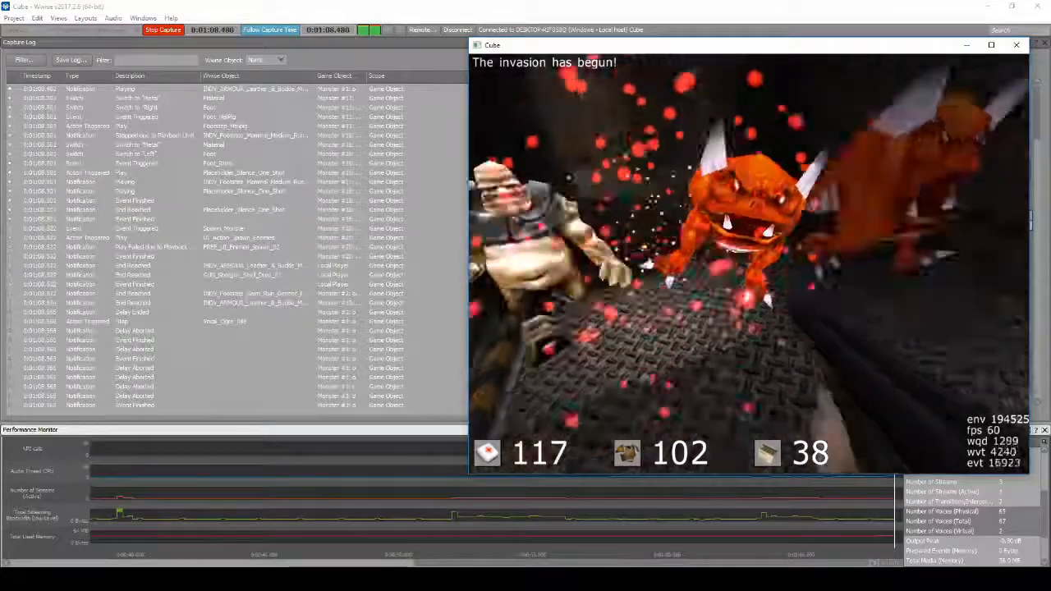
click(748, 264)
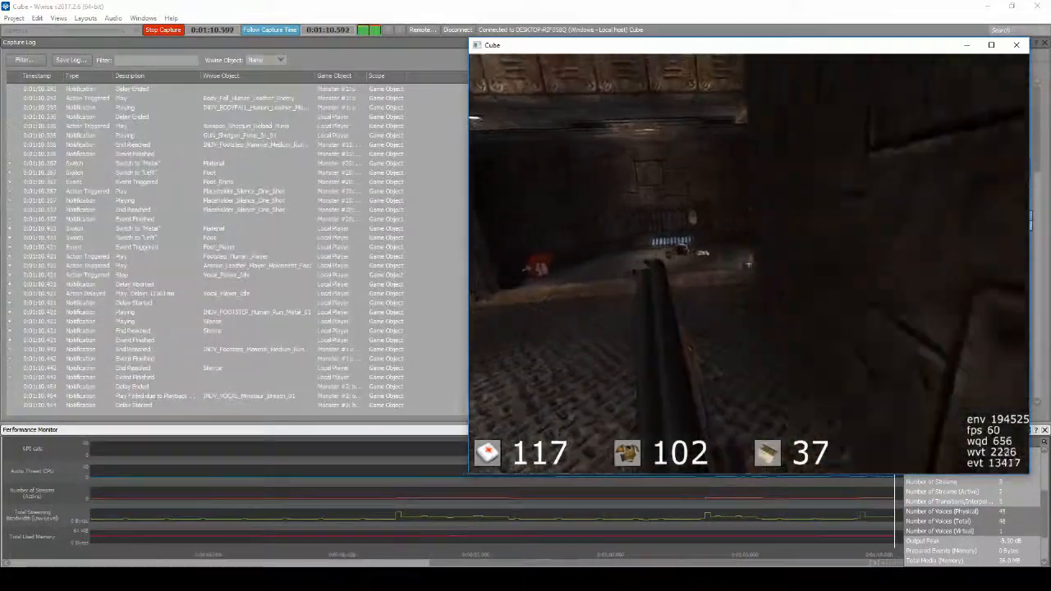
click(748, 264)
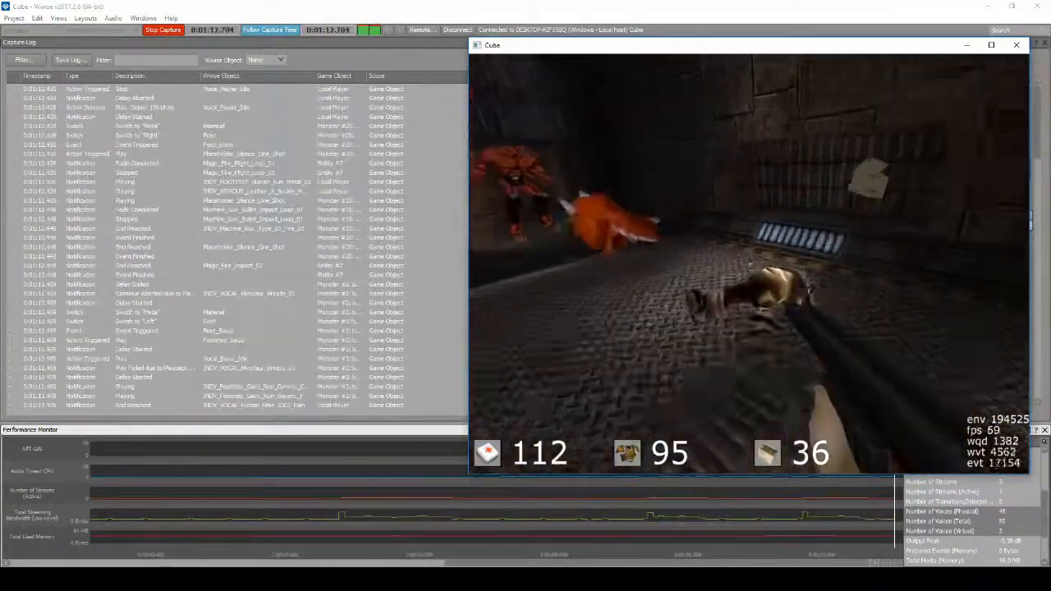
click(748, 264)
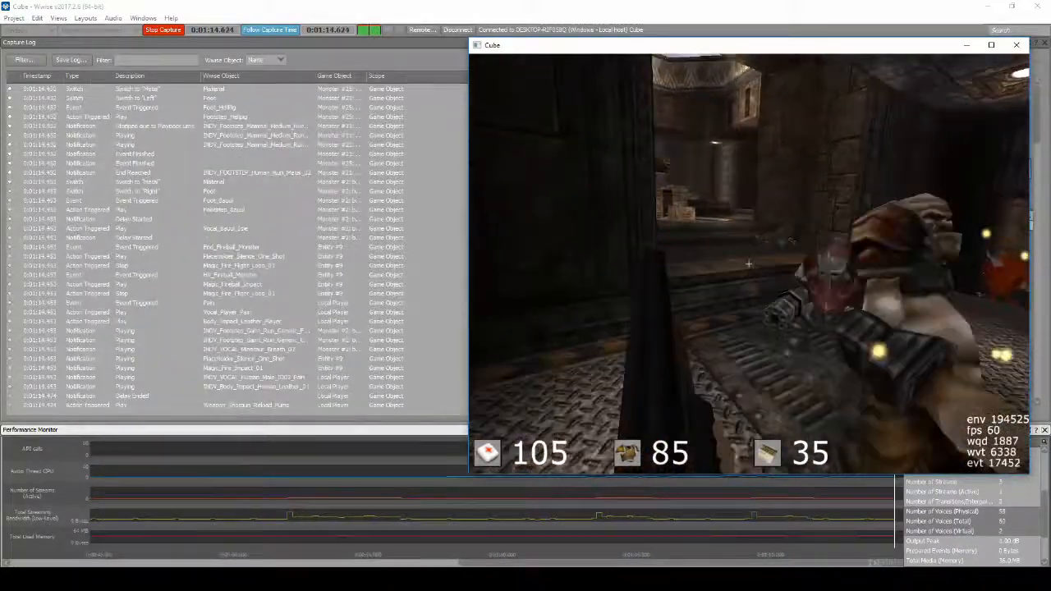
click(748, 264)
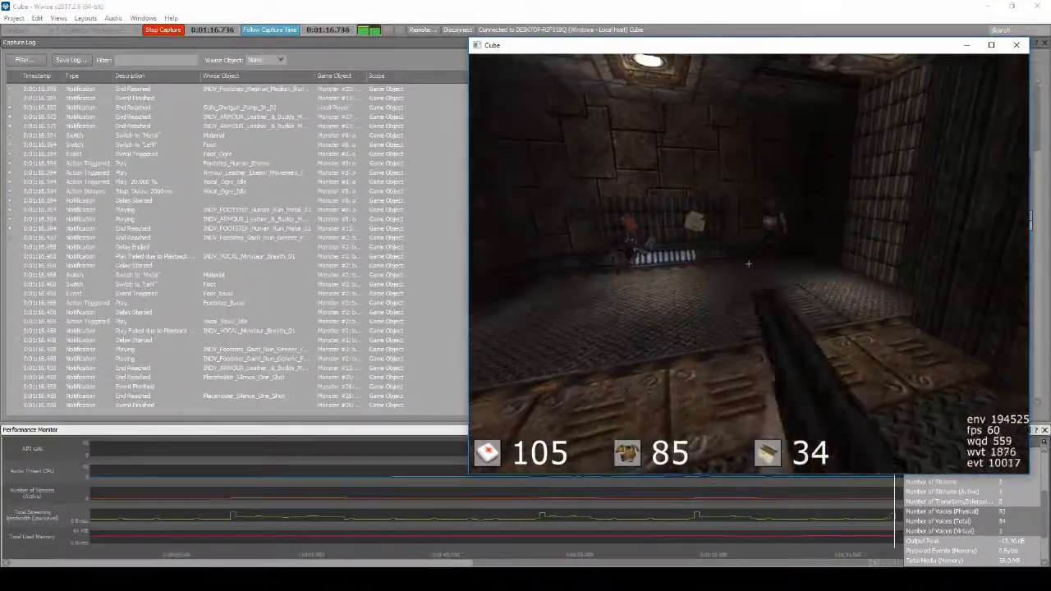
click(748, 264)
click(748, 263)
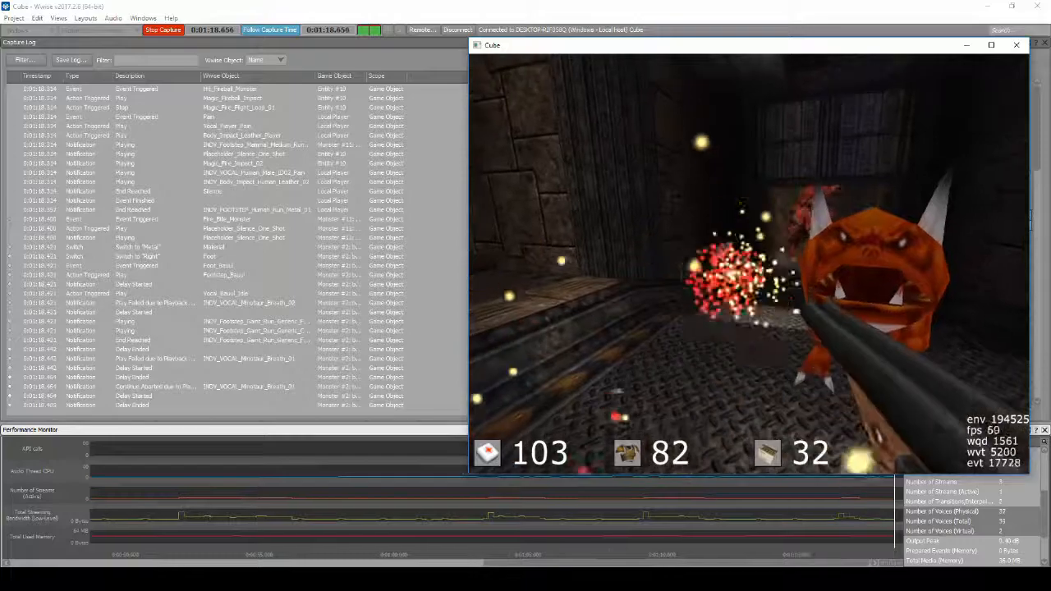
click(748, 263)
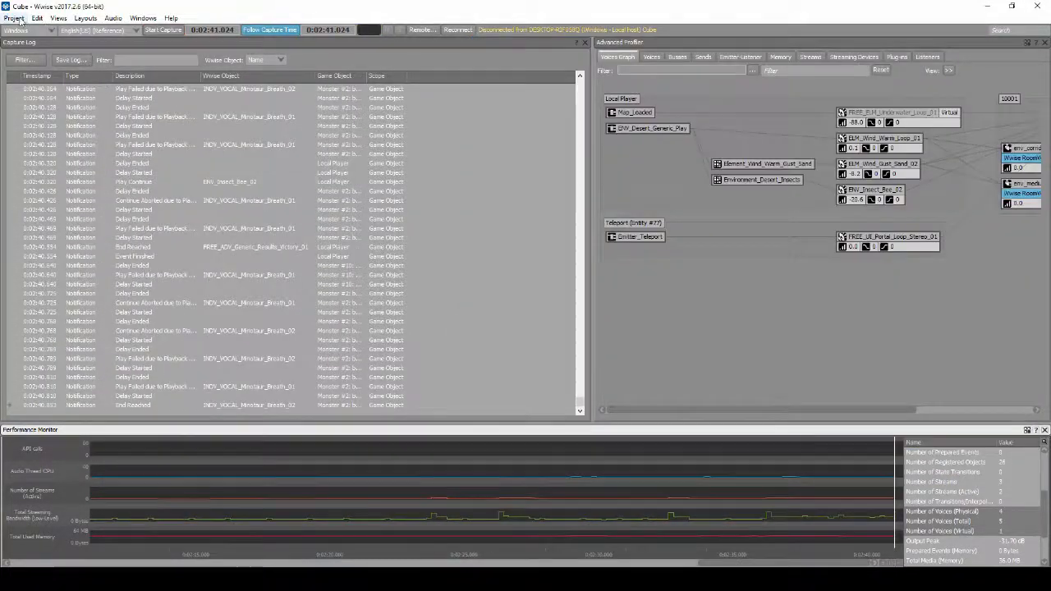
Switch from the Profiler to the SoundBank layout to generate the Windows SoundBanks, and close the generation log
click(14, 17)
click(86, 30)
click(86, 17)
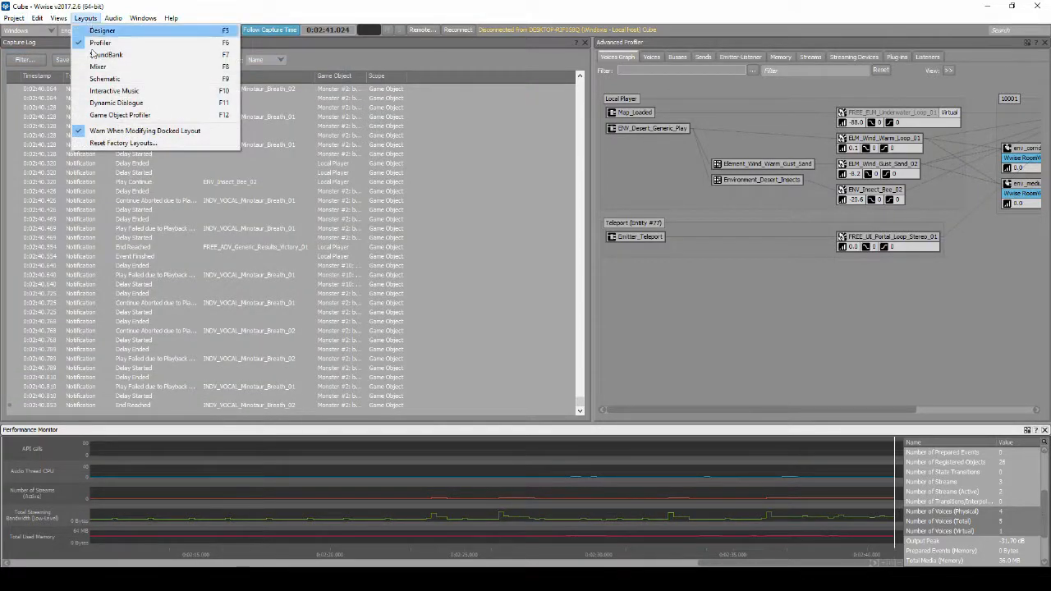
click(99, 57)
click(457, 68)
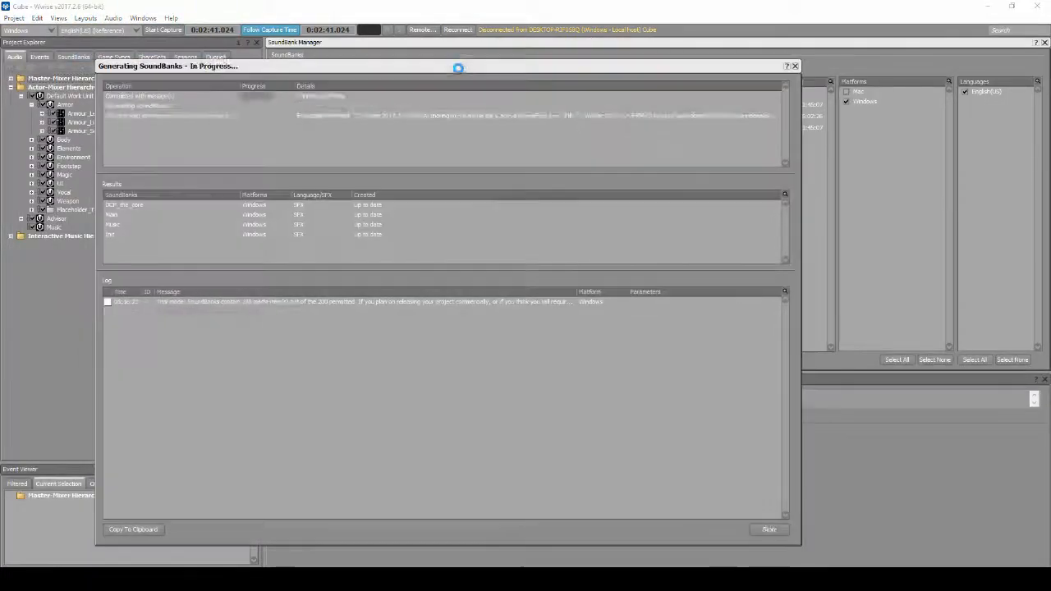
click(770, 530)
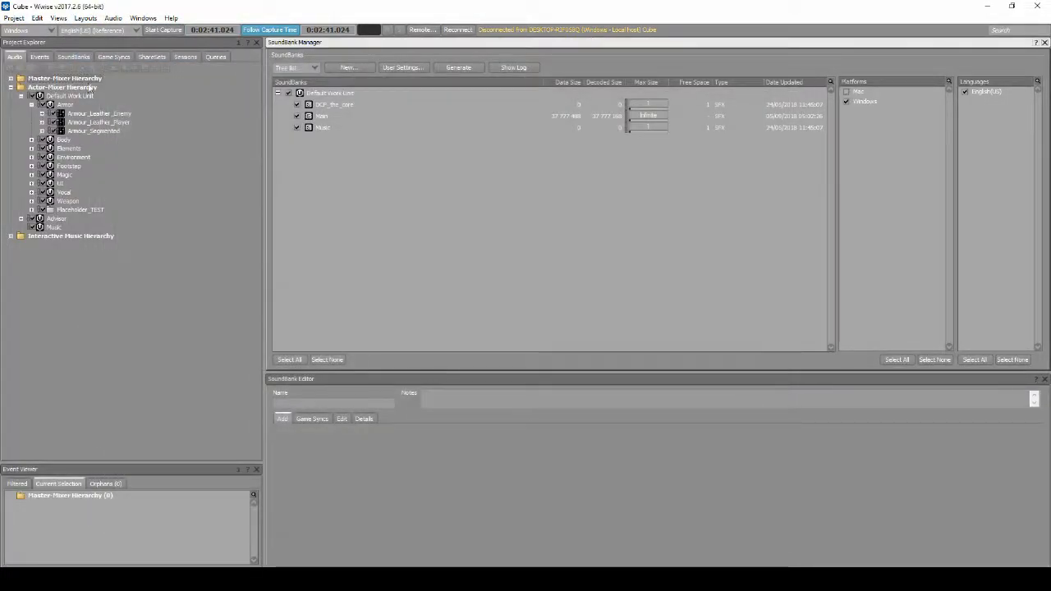
Generate an Integrity Report for Mac and Windows covering audio files and sources, hierarchies, broken references and optimizations
click(82, 18)
mouse_move(62, 18)
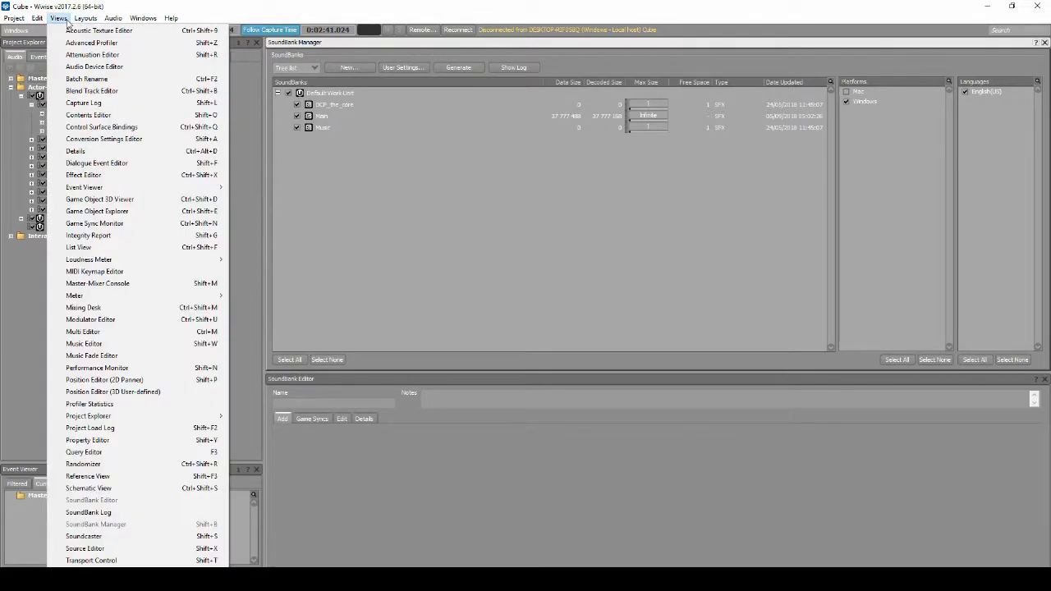
click(79, 236)
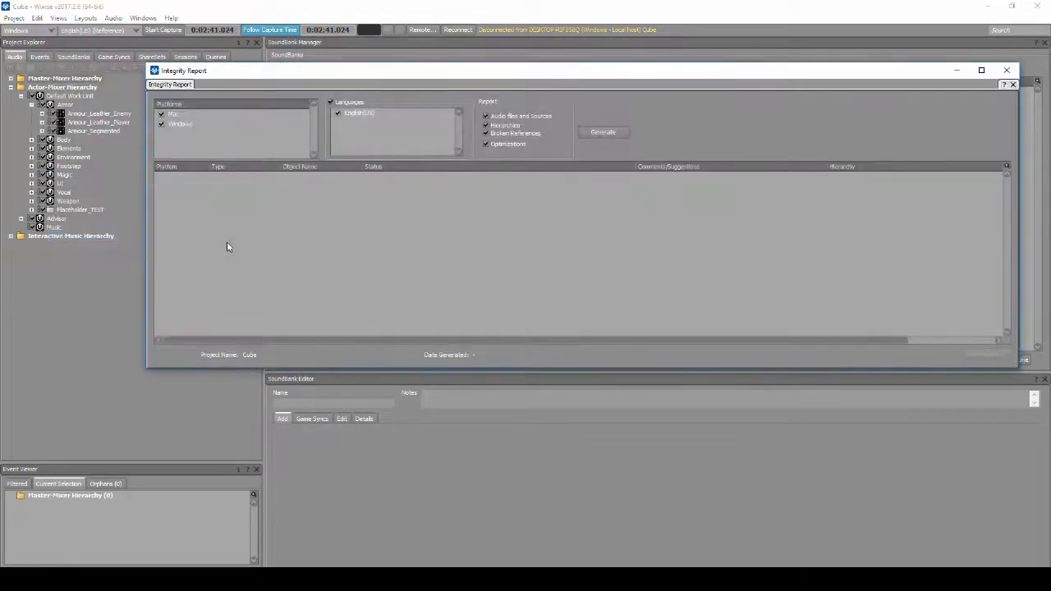
click(622, 130)
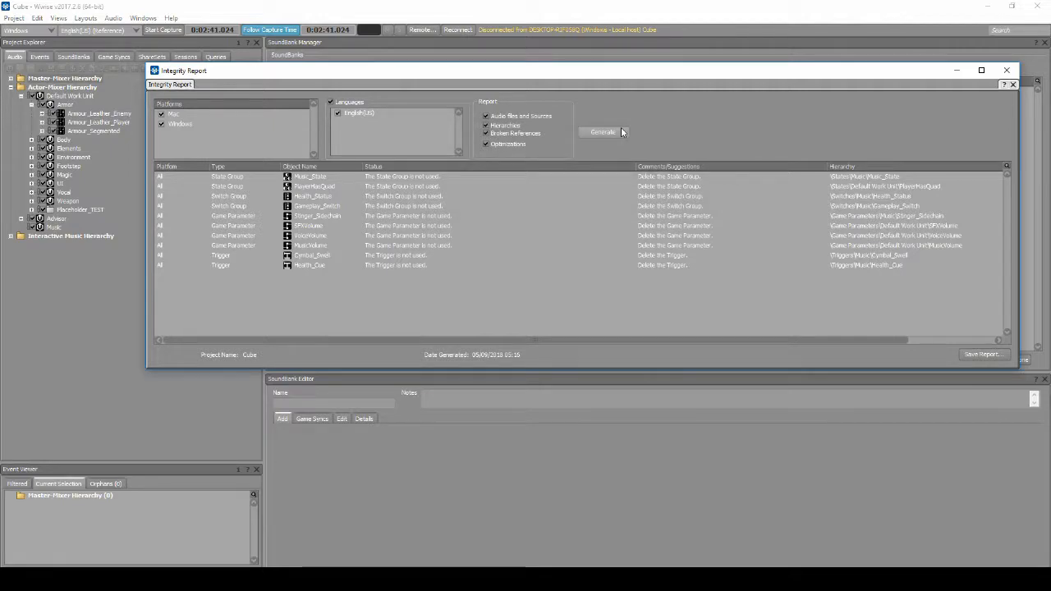